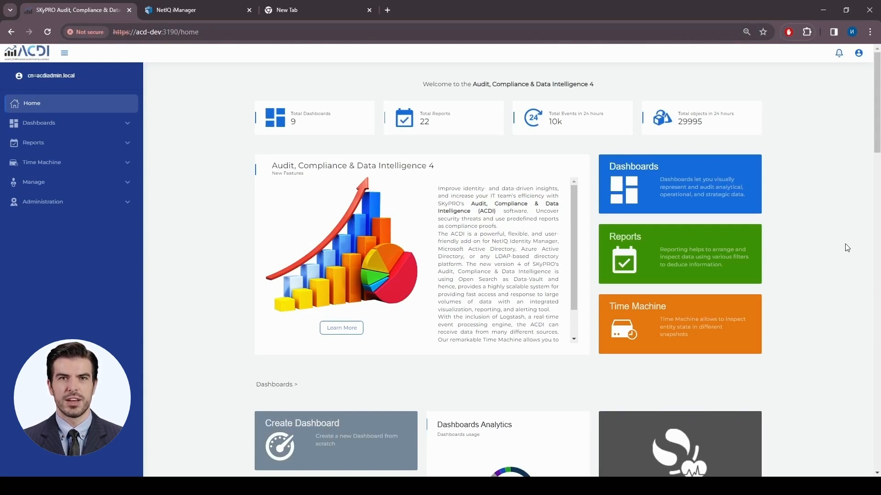
# - Briefly check the user profile, then open the Core Engine administration page
pyautogui.click(858, 53)
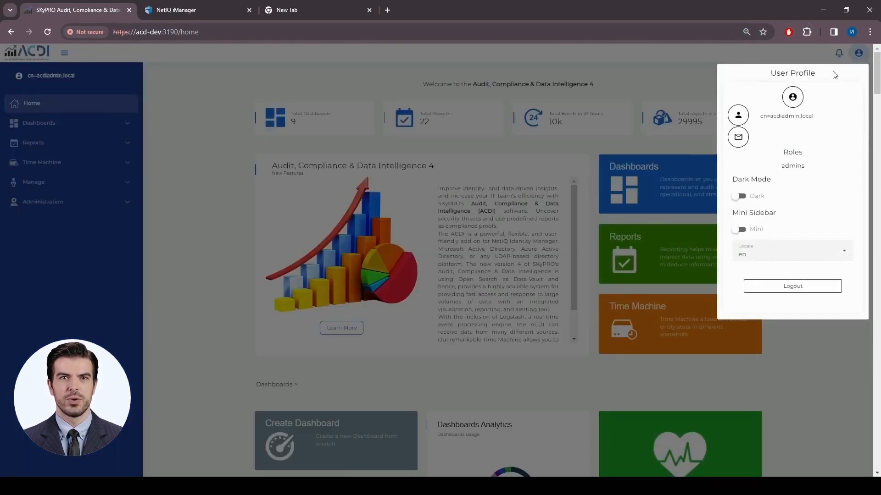
pyautogui.click(858, 54)
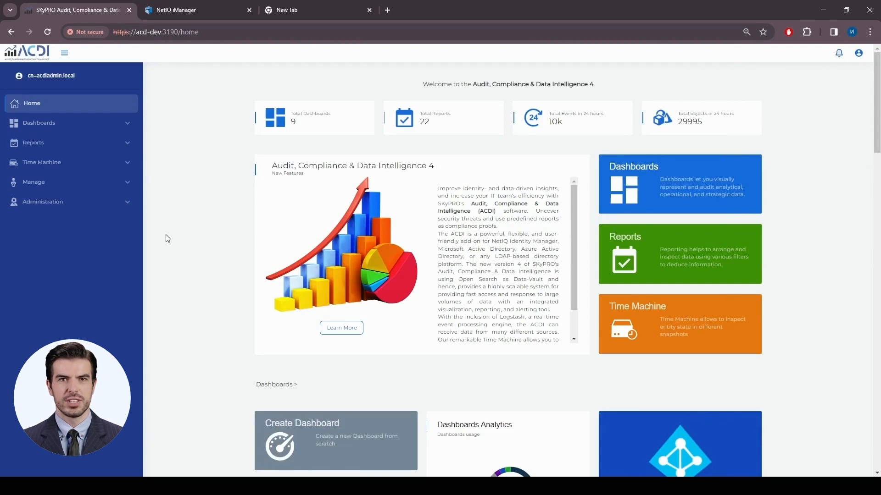
pyautogui.click(125, 202)
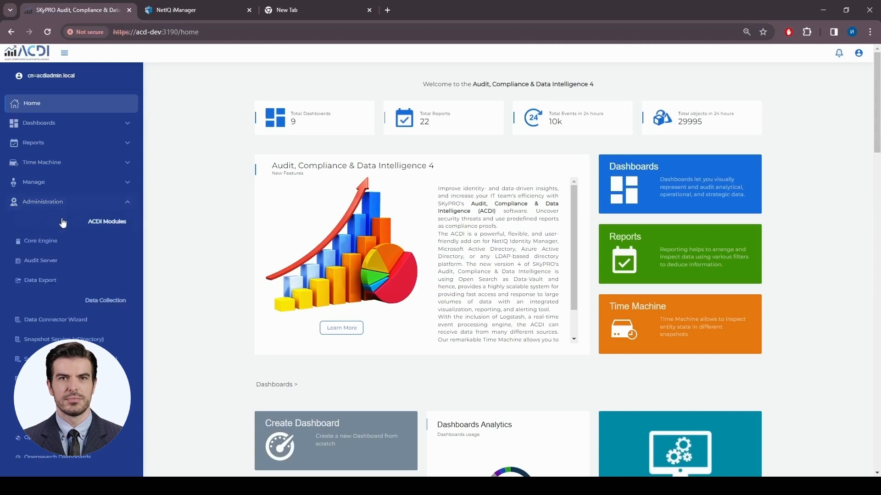
pyautogui.click(41, 244)
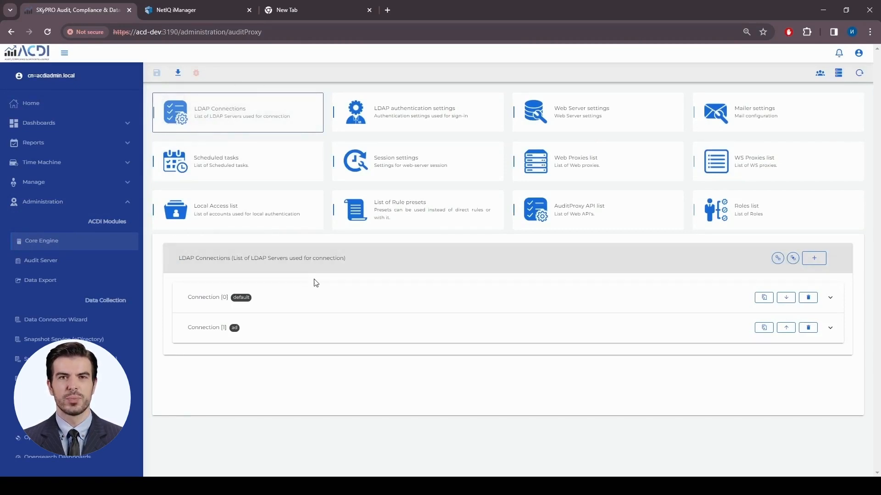
# - Review the details of the default and ad LDAP connections
pyautogui.click(323, 328)
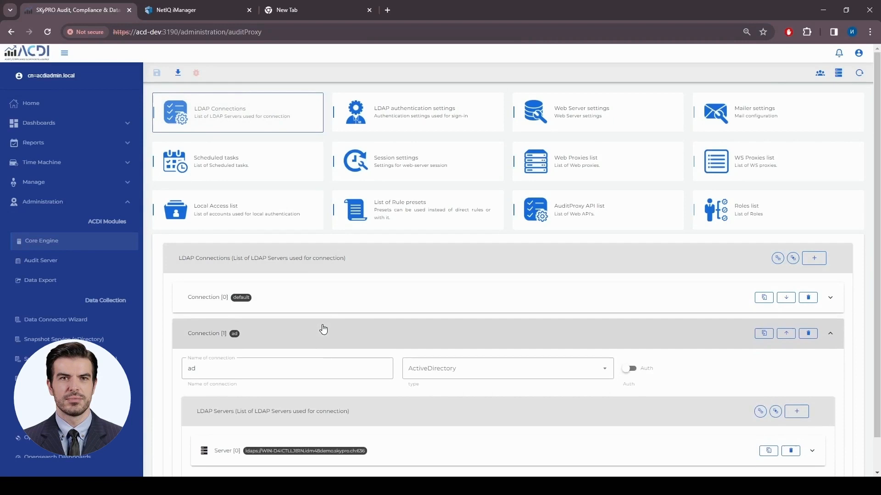
pyautogui.click(337, 299)
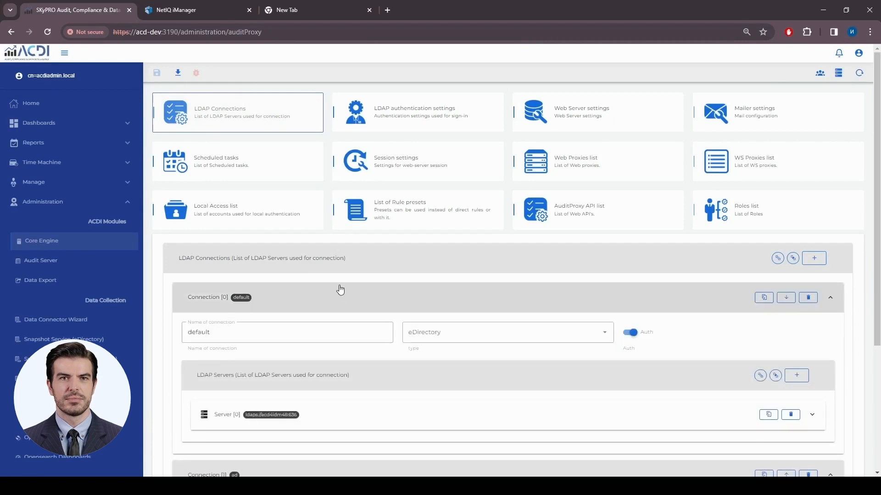
pyautogui.scroll(-1, 340, 289)
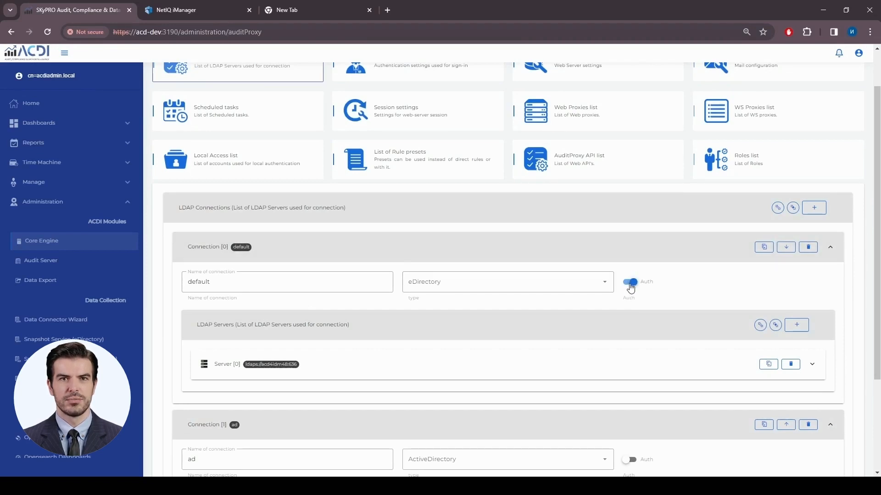
pyautogui.click(613, 255)
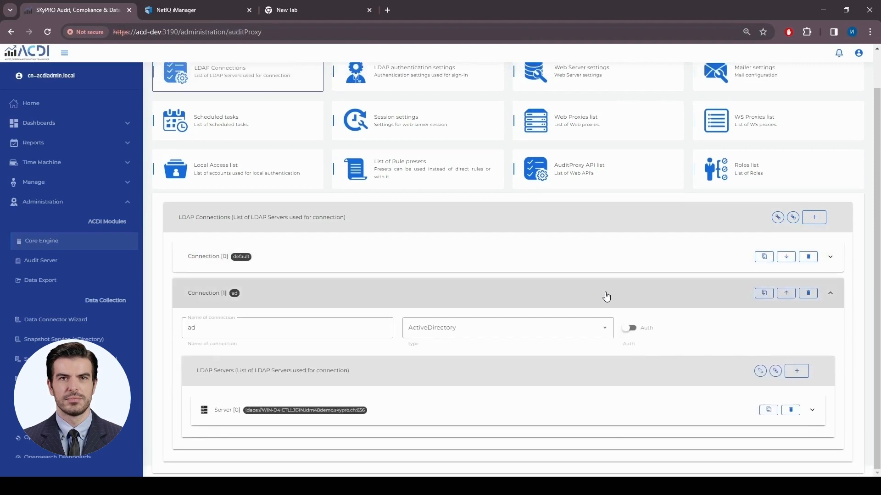
pyautogui.click(605, 295)
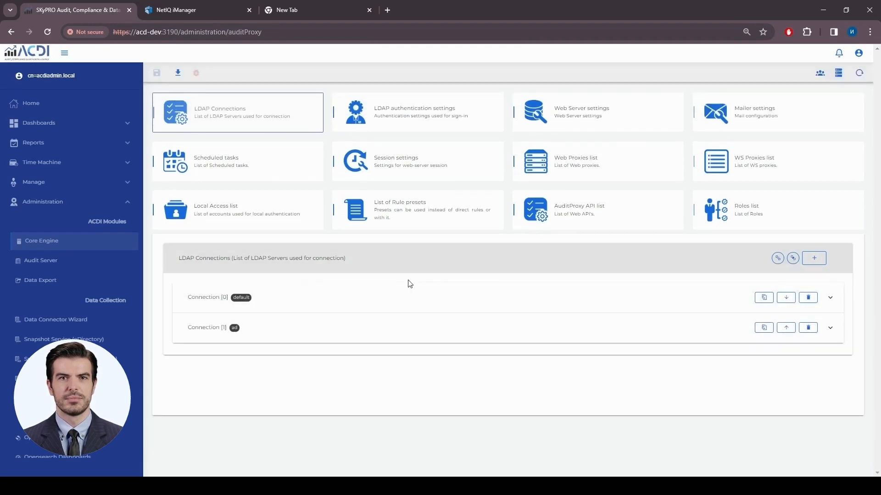
# - Show the LDAP authentication settings and confirm the search scope stays sub
pyautogui.click(428, 120)
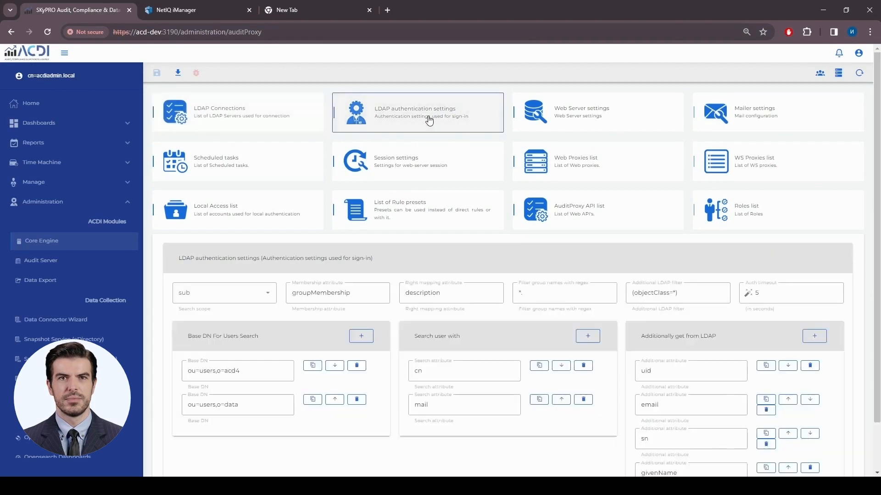
pyautogui.scroll(-2, 429, 216)
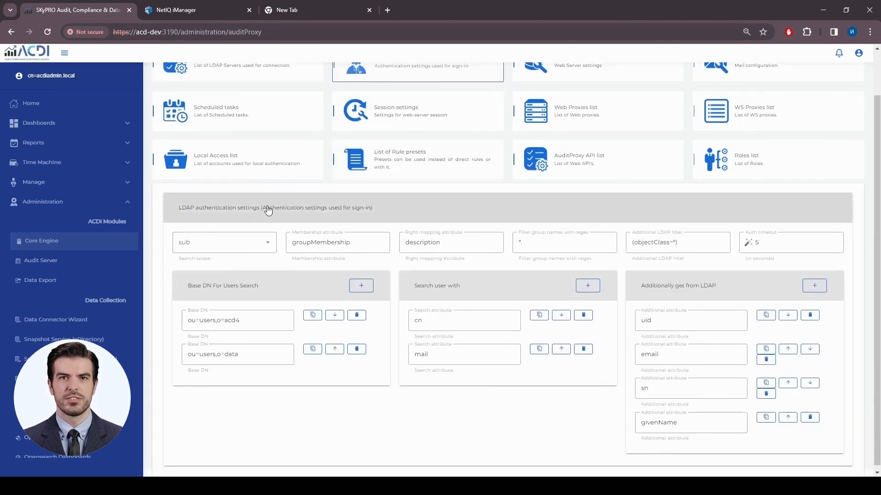
pyautogui.scroll(-1, 268, 211)
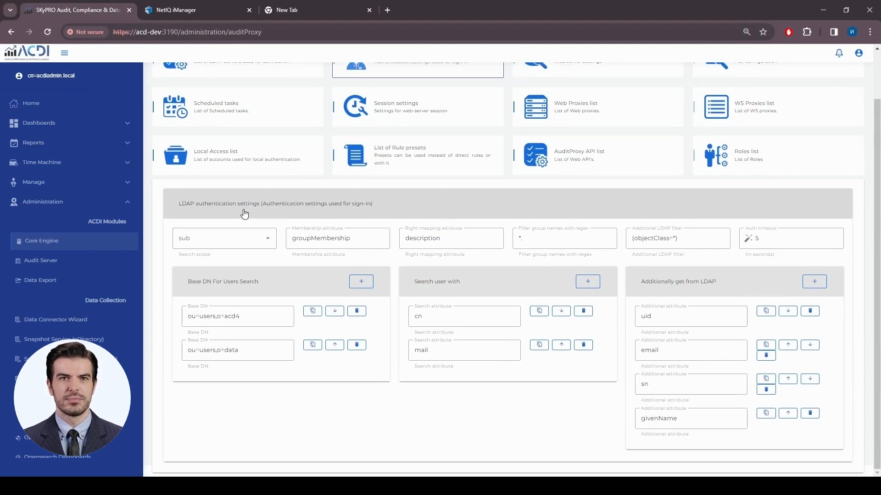
pyautogui.click(247, 245)
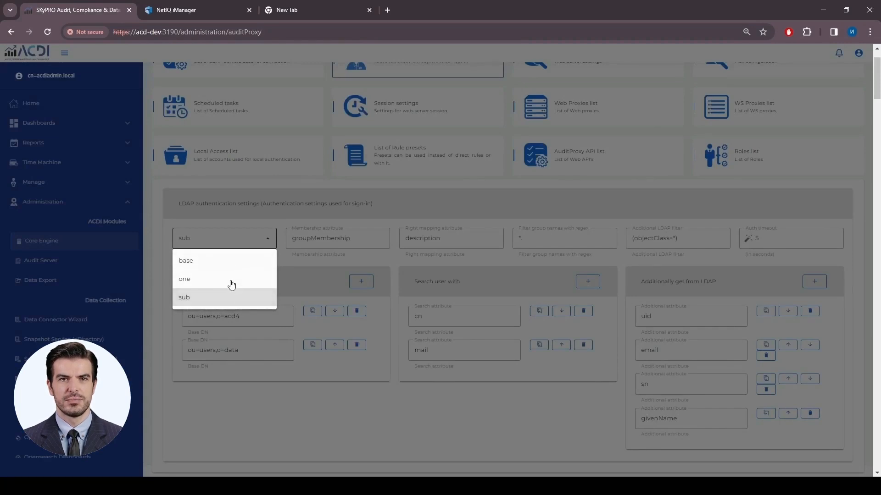
pyautogui.click(257, 239)
# - Highlight base DNs ou=users,o=acd4 and ou=users,o=data and membership attribute groupMembership
pyautogui.moveTo(268, 318); pyautogui.dragTo(182, 320)
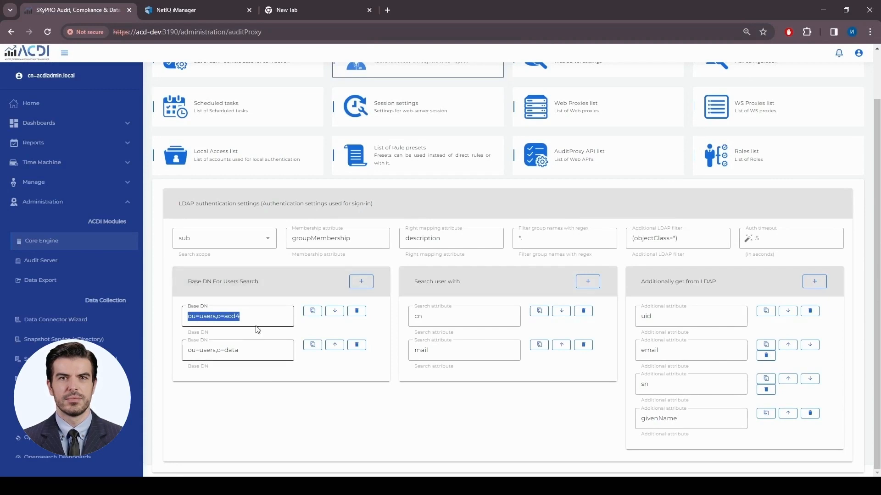
pyautogui.click(285, 350)
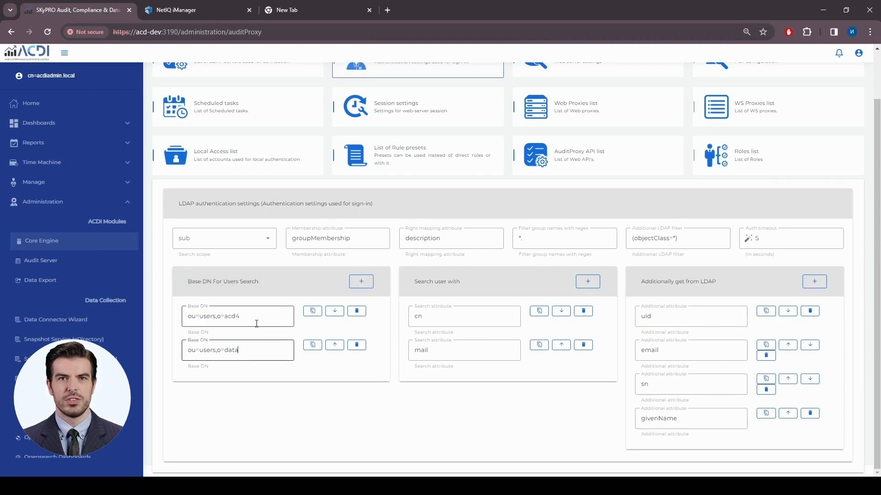
pyautogui.moveTo(186, 317); pyautogui.dragTo(240, 319)
pyautogui.moveTo(184, 350); pyautogui.dragTo(233, 350)
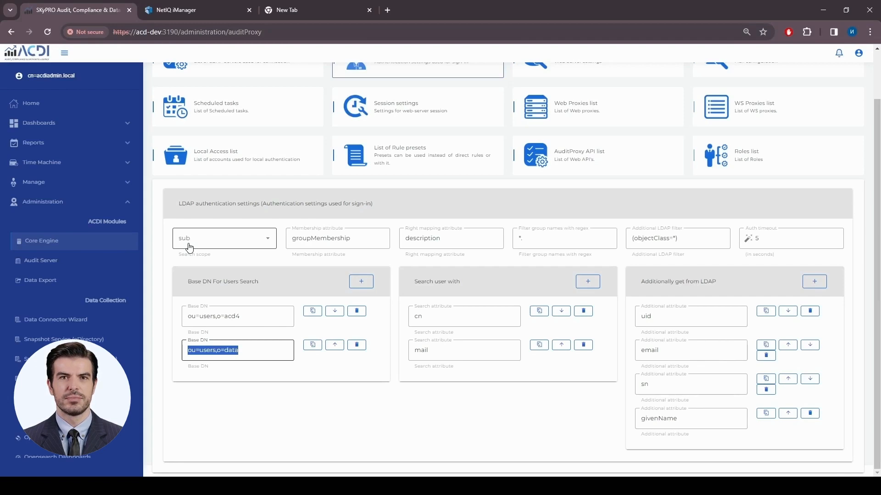
pyautogui.moveTo(350, 238); pyautogui.dragTo(291, 239)
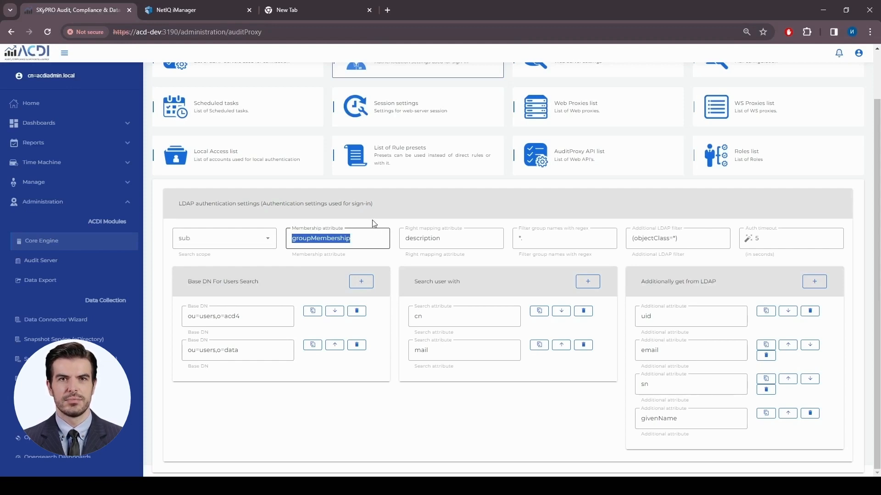
pyautogui.click(366, 240)
pyautogui.moveTo(291, 240); pyautogui.dragTo(351, 239)
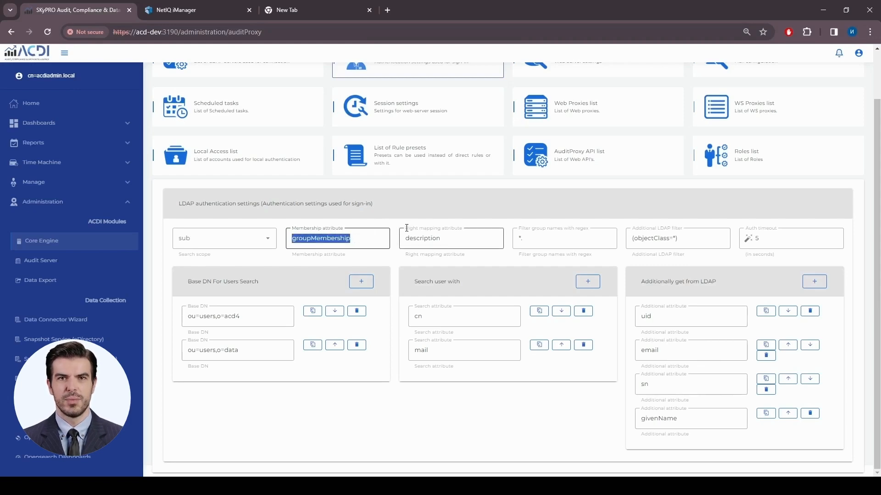
pyautogui.moveTo(405, 228); pyautogui.dragTo(457, 227)
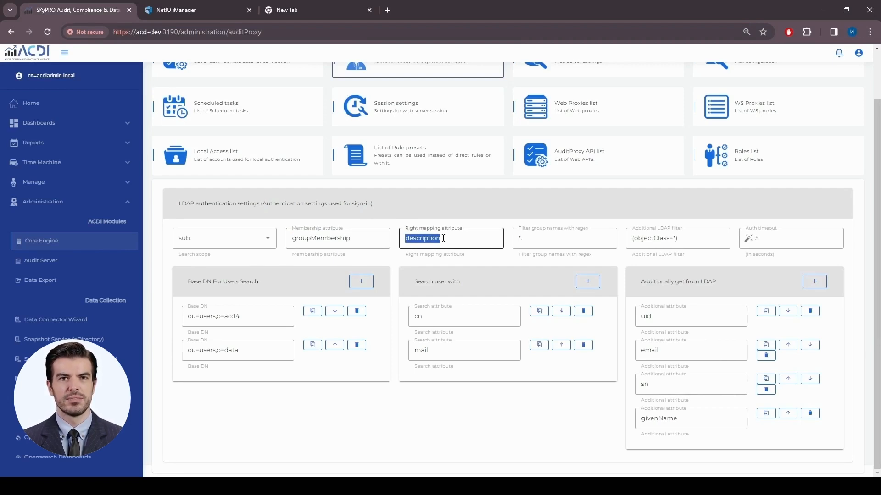
pyautogui.moveTo(459, 248); pyautogui.dragTo(402, 242)
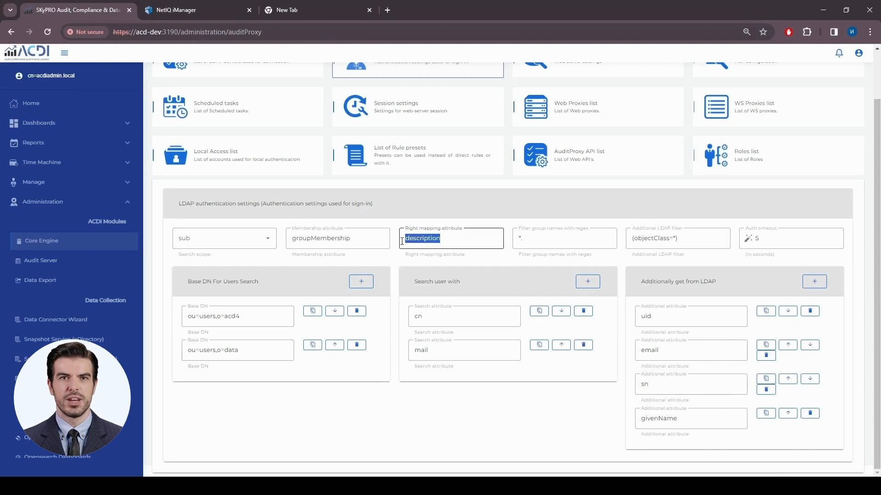
pyautogui.click(443, 241)
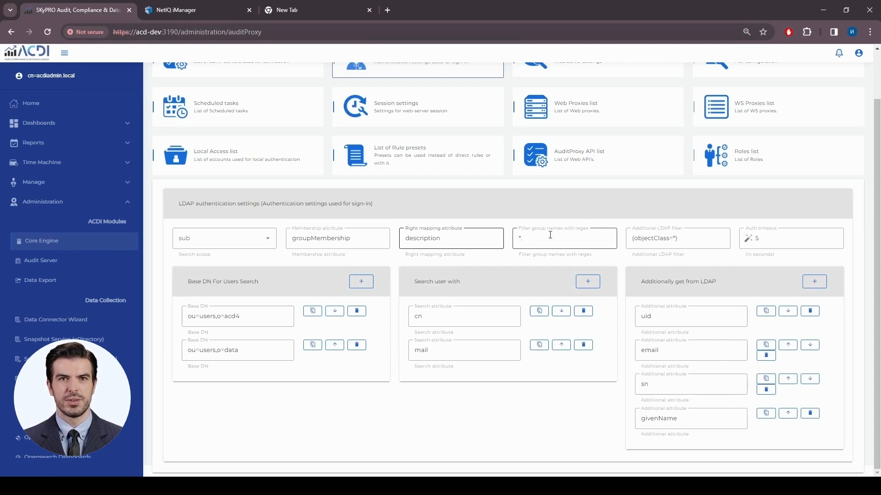
pyautogui.doubleClick(520, 239)
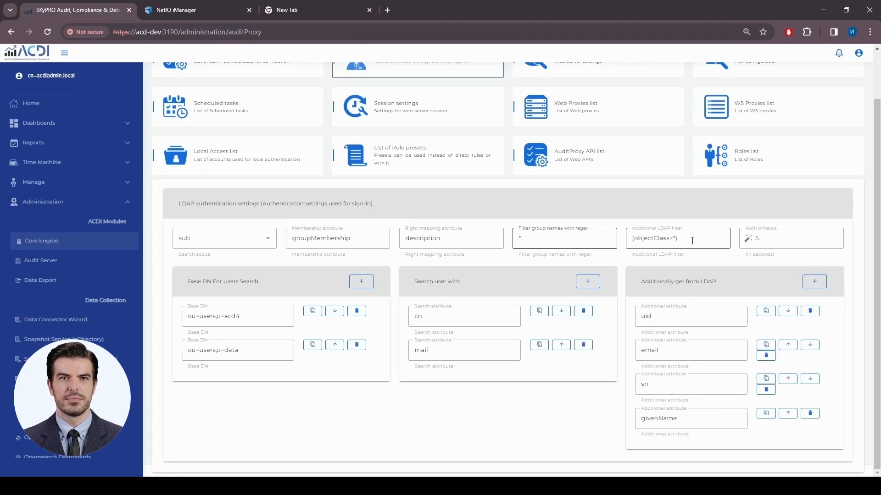
pyautogui.moveTo(692, 241); pyautogui.dragTo(633, 240)
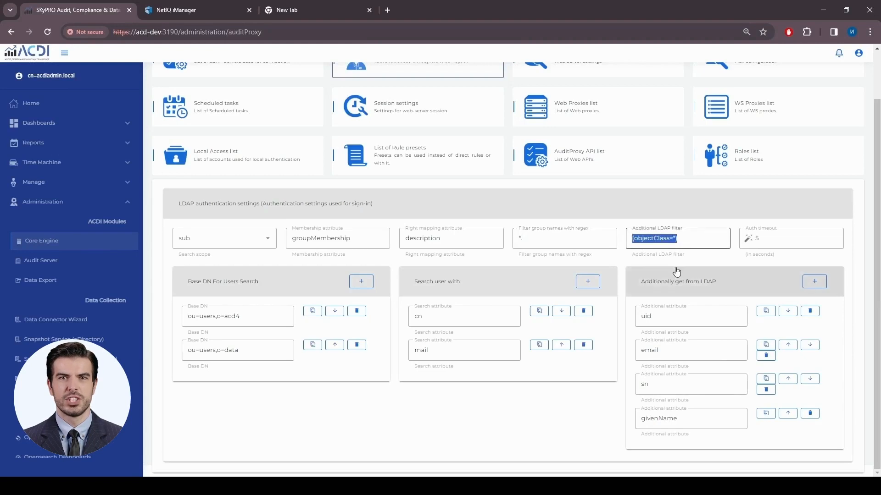
pyautogui.click(701, 240)
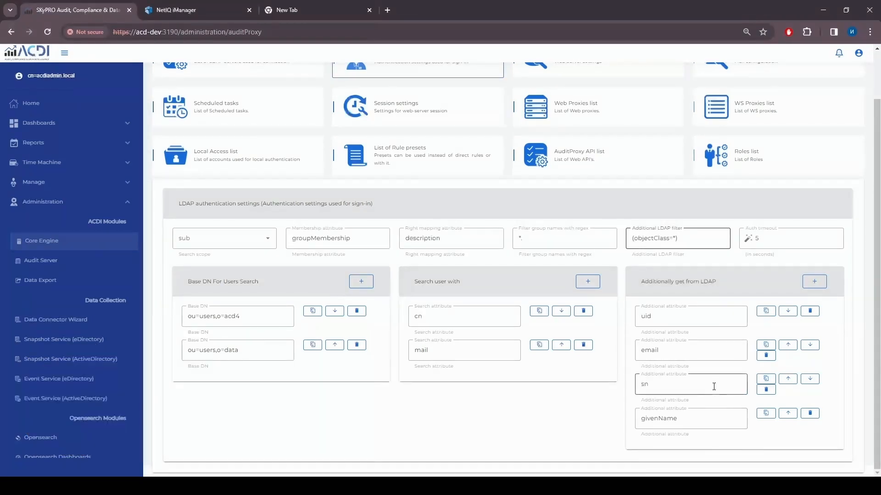
pyautogui.scroll(2, 714, 387)
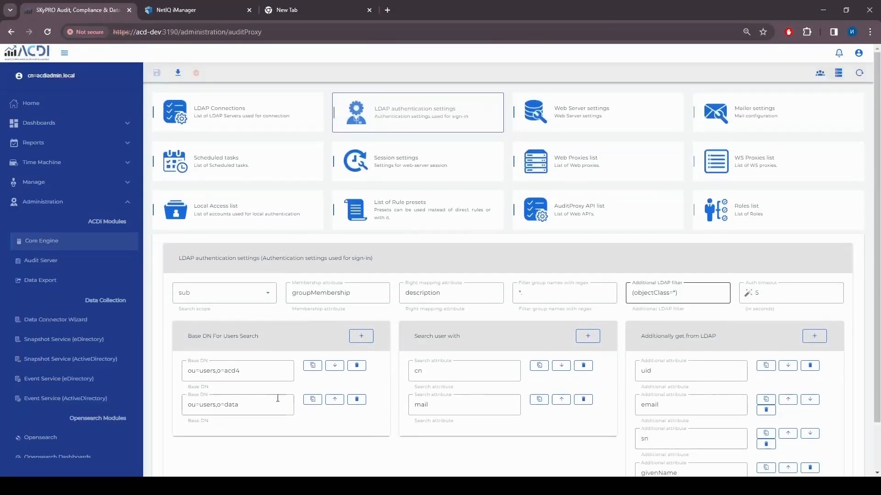
pyautogui.click(450, 370)
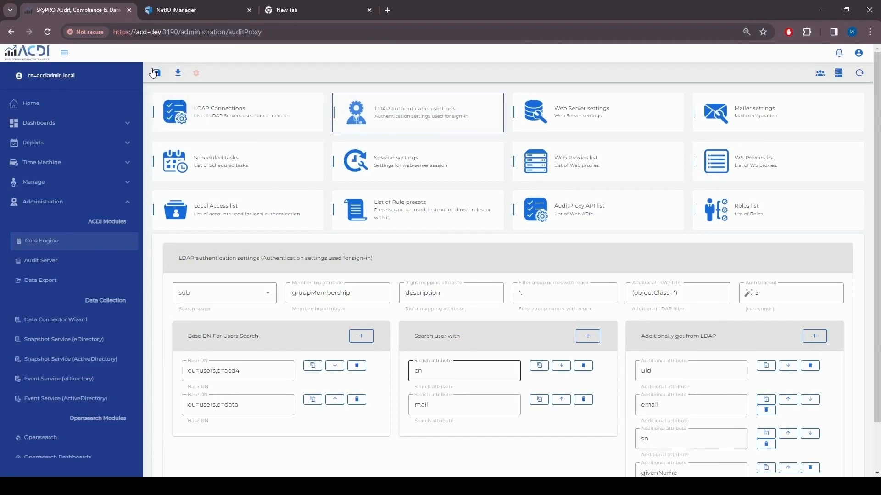
# - Save the AuditProxy configuration and switch to the NetIQ iManager groups list
pyautogui.click(157, 73)
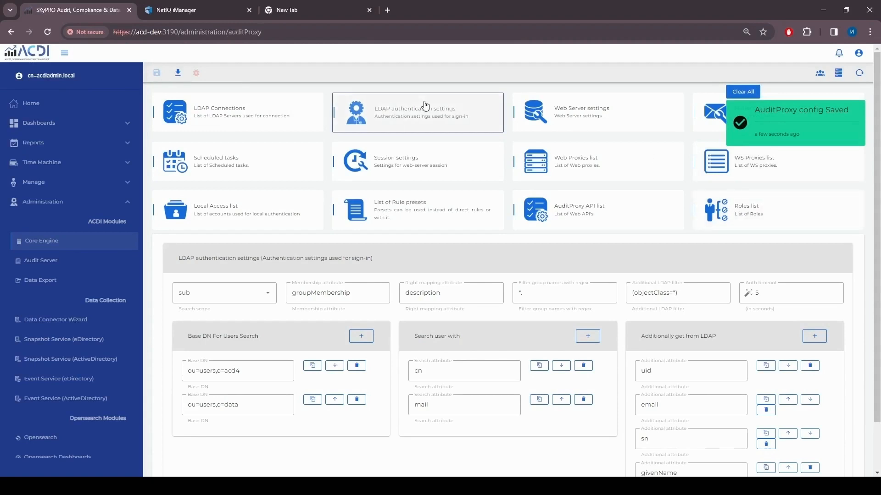
pyautogui.click(180, 10)
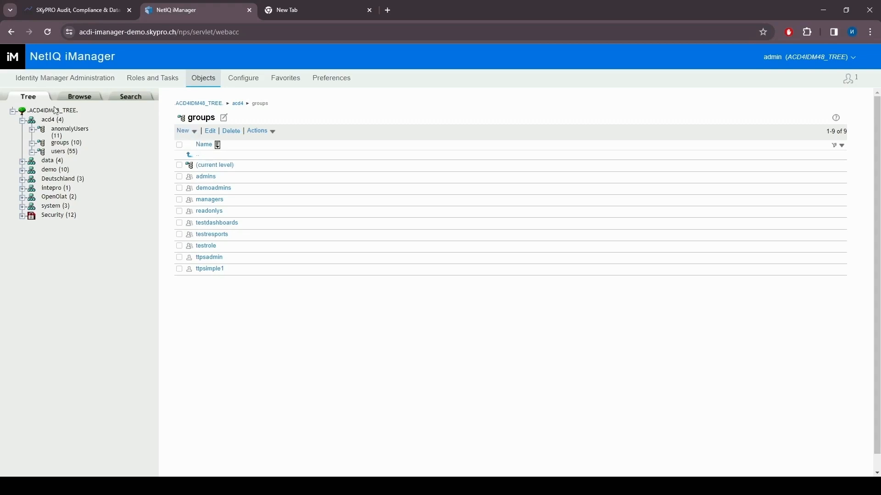
# - Create a new group in iManager's acd4 groups, confirm ACDI_users_managers, then return to ACDI
pyautogui.click(193, 133)
pyautogui.click(209, 161)
pyautogui.scroll(-1, 351, 177)
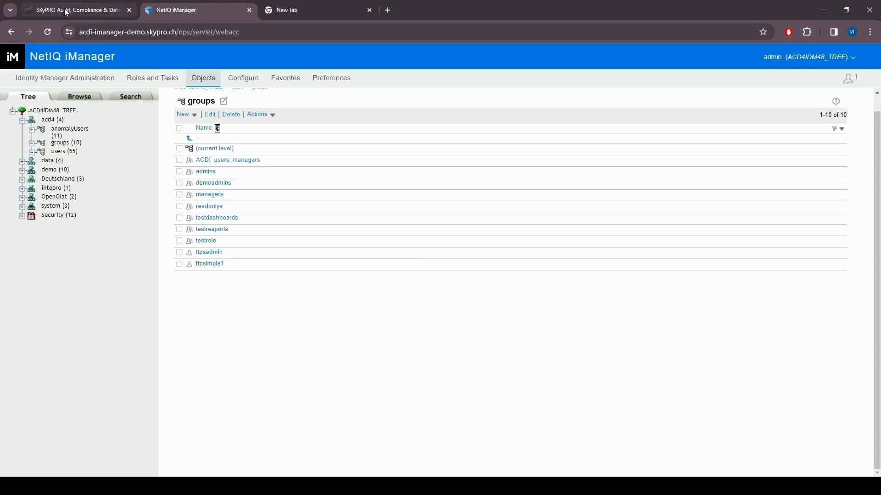
pyautogui.click(80, 11)
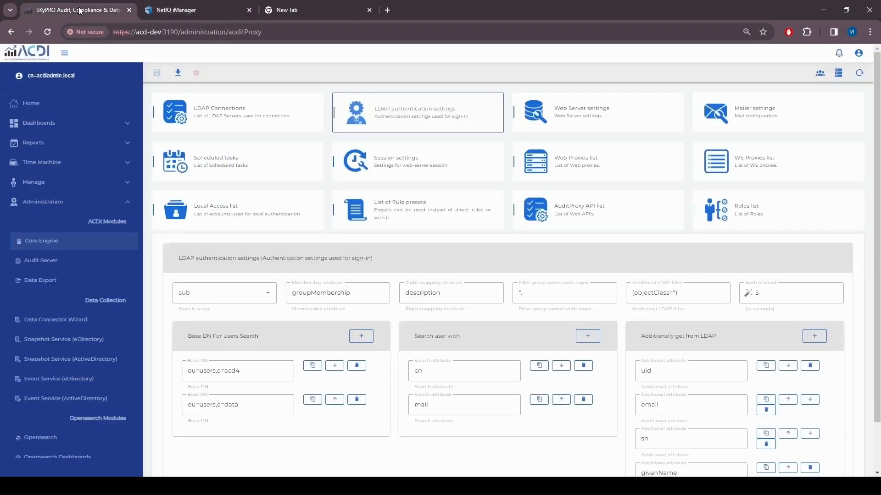
# - Show the Roles list and toggle the Administration and Manage sidebar sections
pyautogui.click(770, 215)
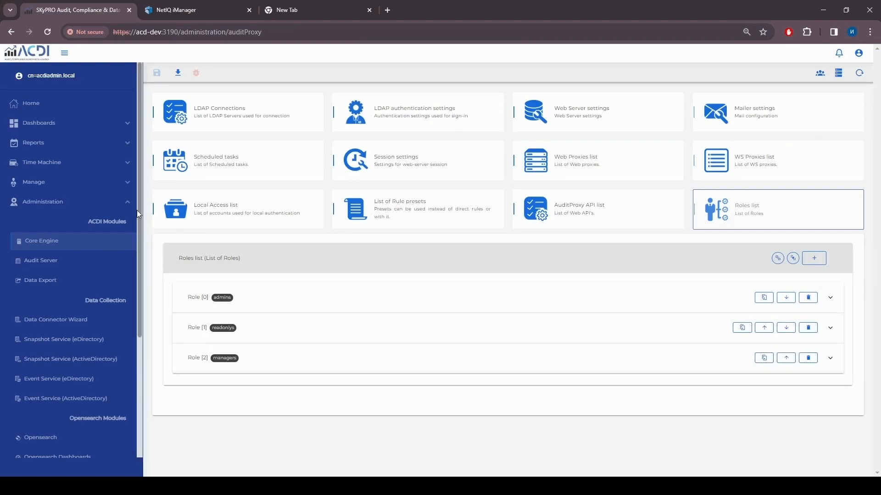
pyautogui.click(128, 202)
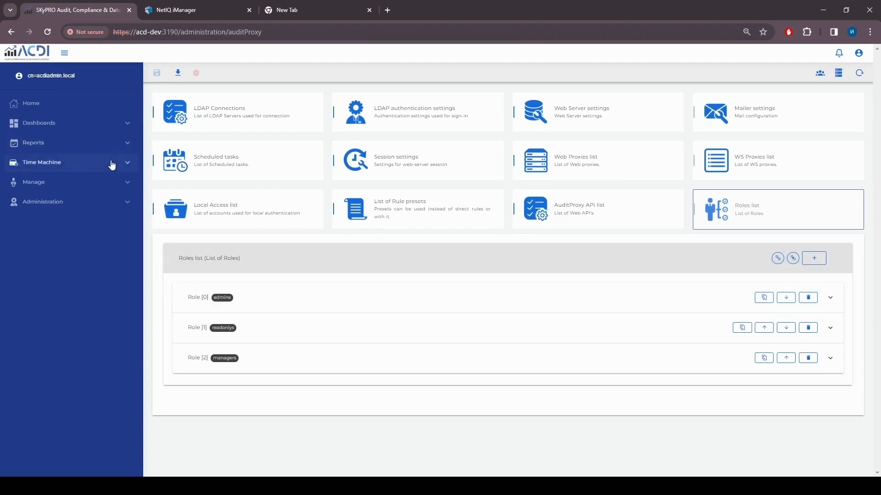
pyautogui.click(124, 182)
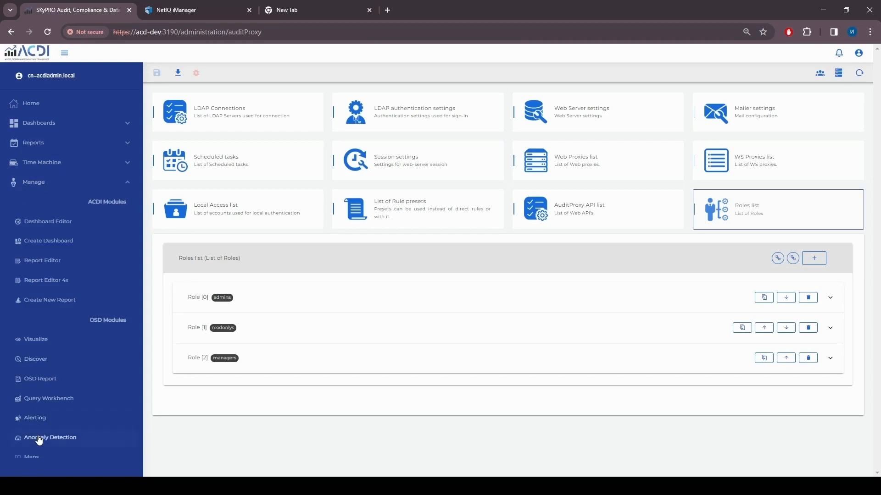
pyautogui.click(129, 183)
pyautogui.click(129, 201)
pyautogui.scroll(-5, 89, 379)
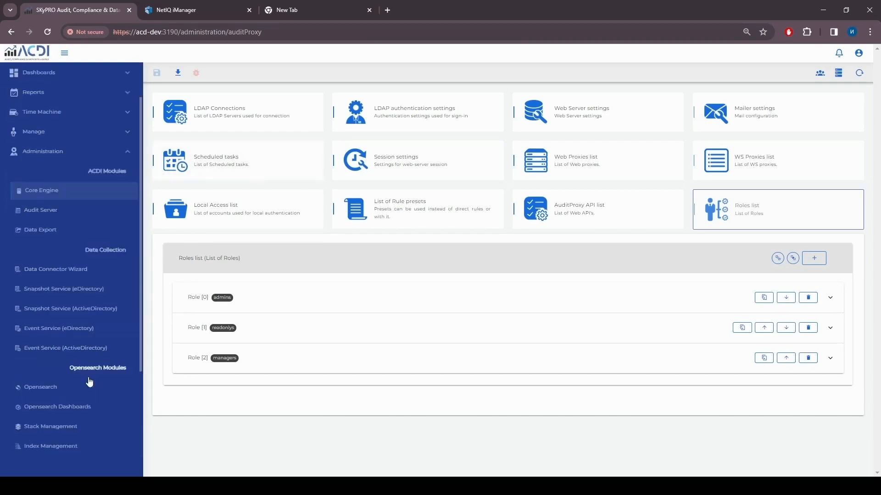
pyautogui.scroll(5, 86, 332)
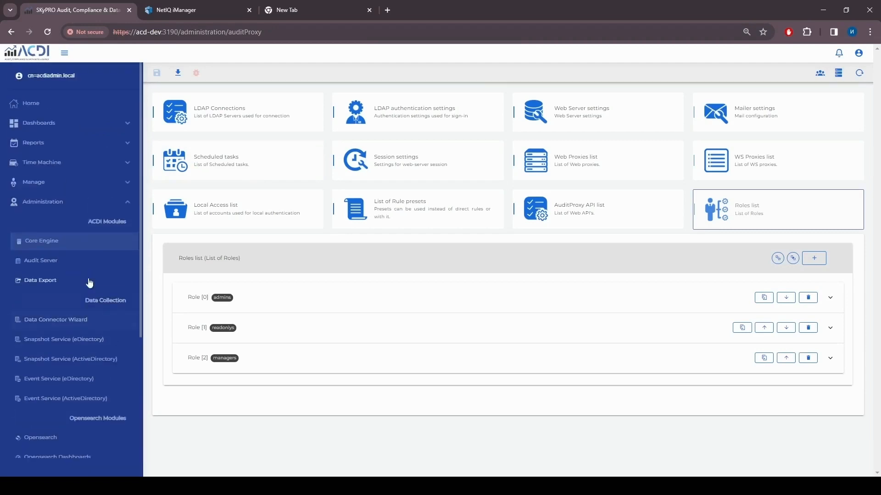
pyautogui.click(106, 203)
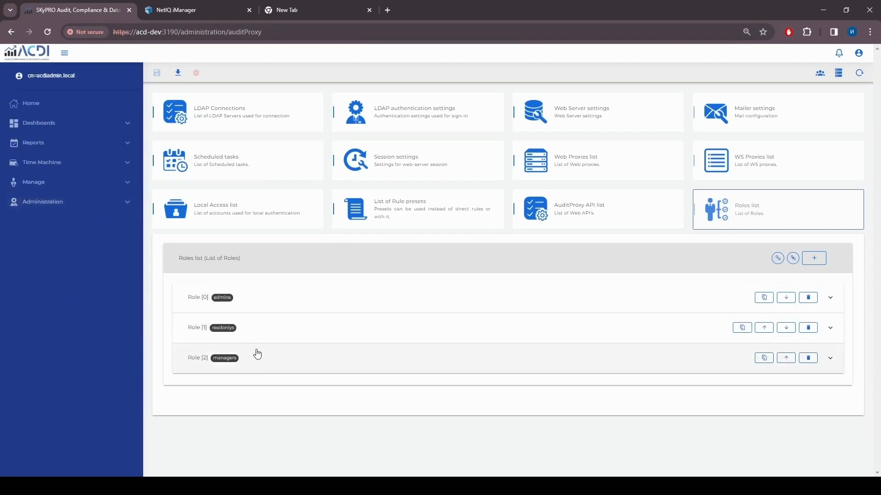
# - Expand and collapse the managers and readonlys roles to review their details
pyautogui.click(274, 362)
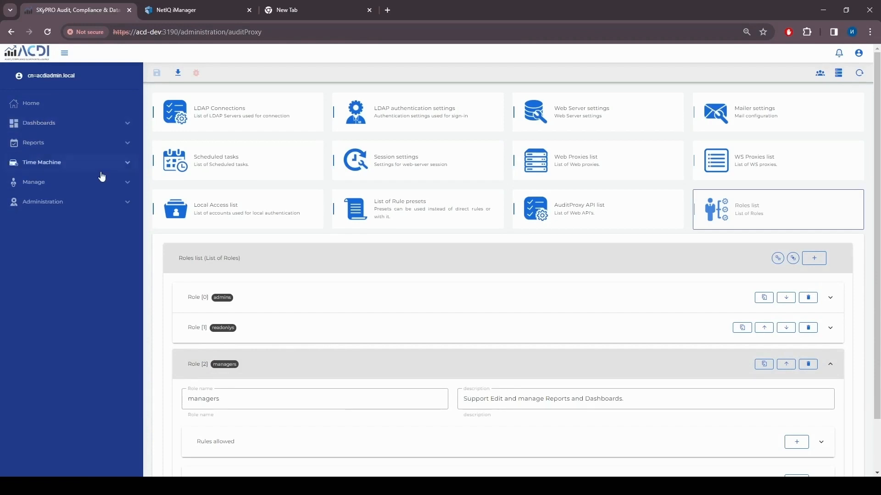
pyautogui.click(128, 183)
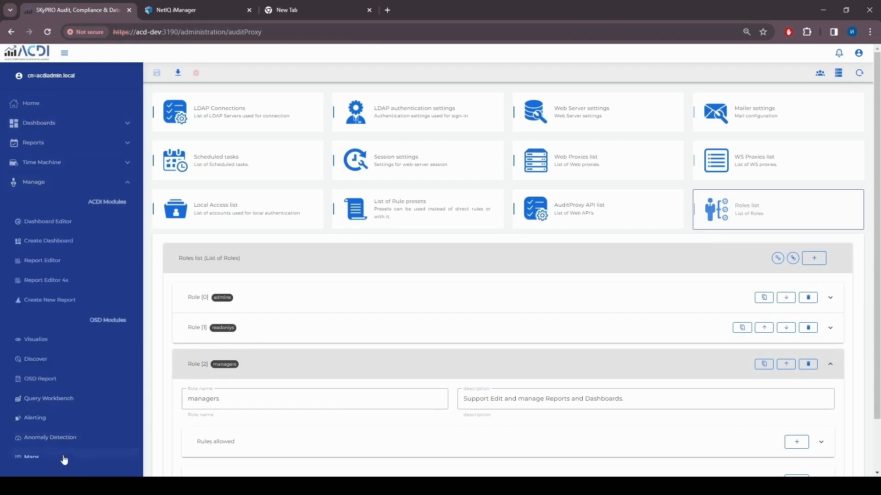
pyautogui.click(127, 183)
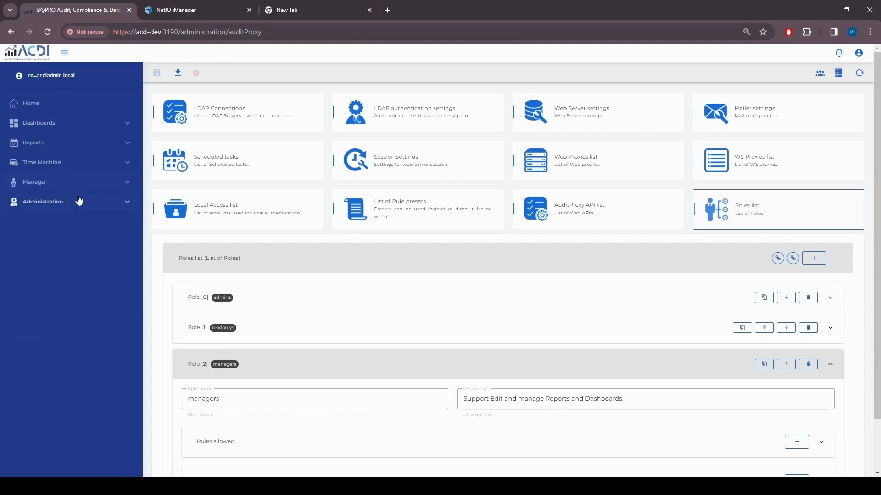
pyautogui.click(316, 370)
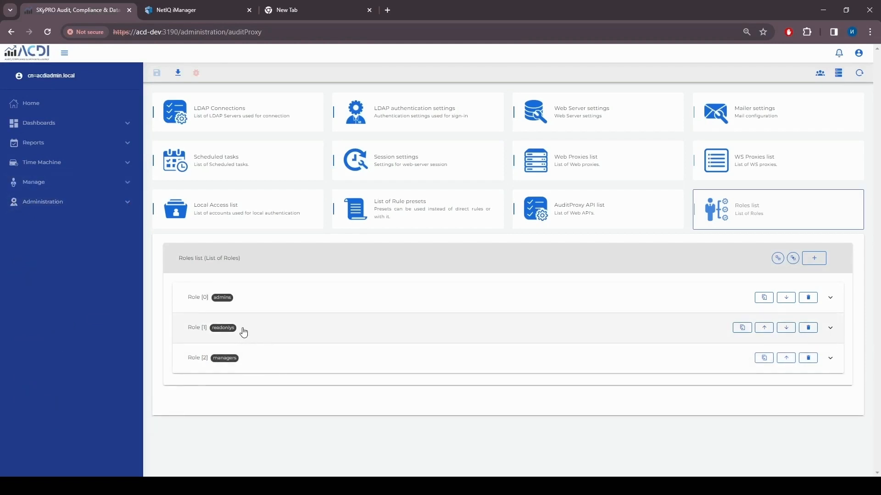
pyautogui.click(272, 331)
pyautogui.click(287, 340)
# - Look up the test user's data and confirm filtered group cn=ACDI_users_managers,ou=groups,o=acd4
pyautogui.click(819, 75)
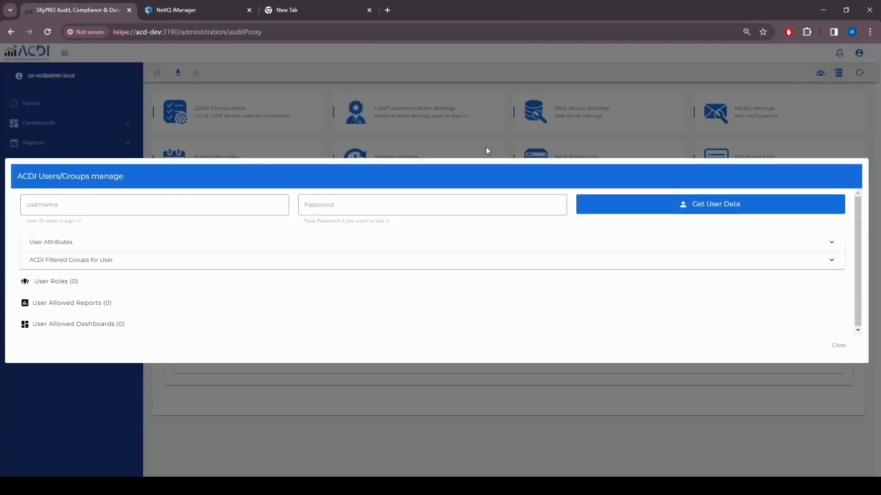
pyautogui.click(159, 203)
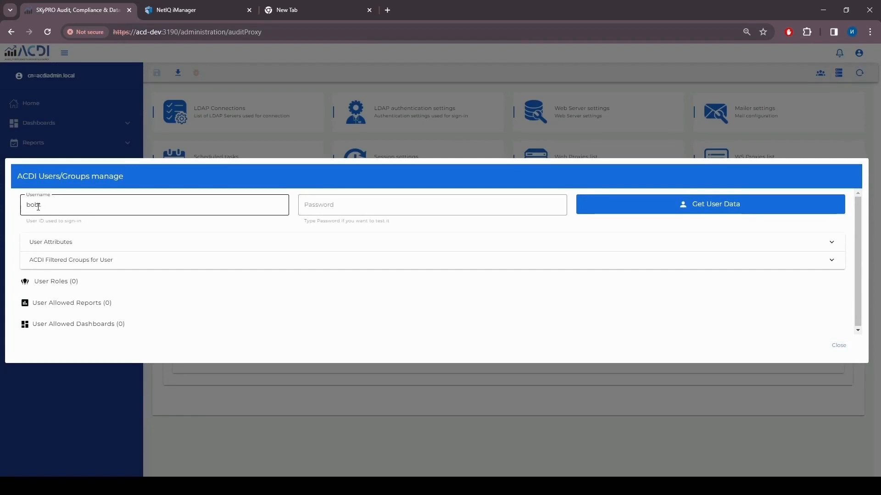
pyautogui.click(697, 207)
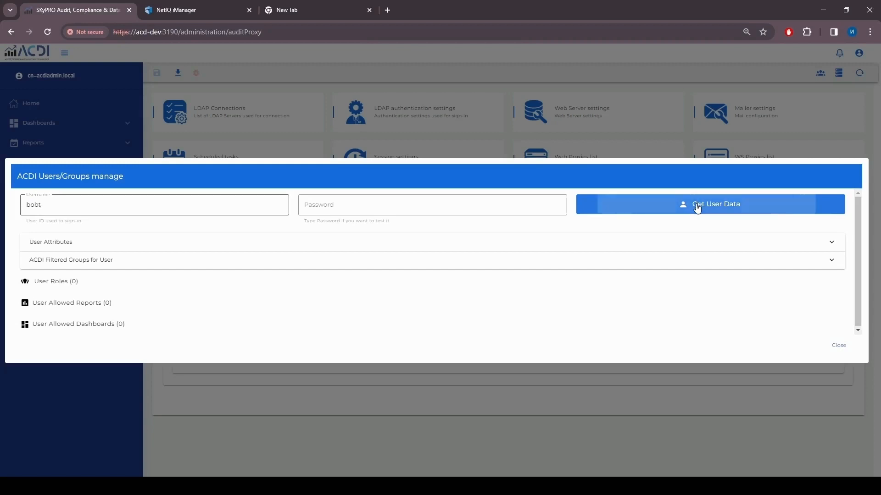
pyautogui.click(372, 248)
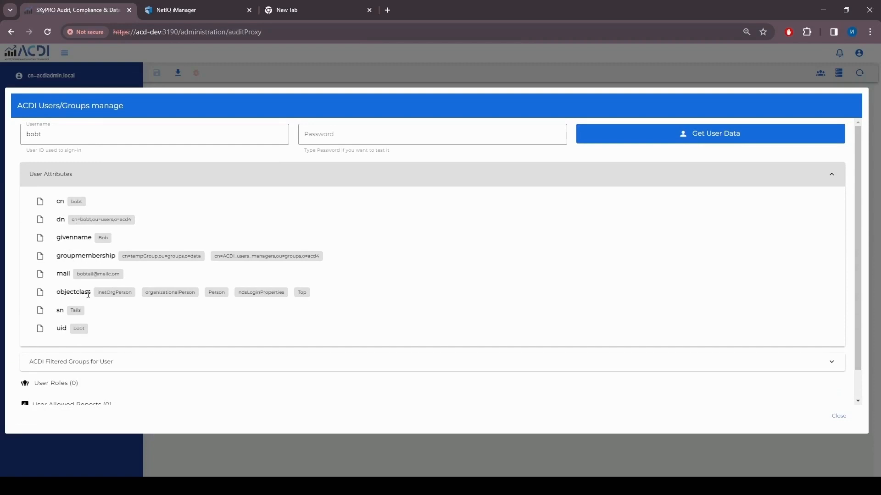
pyautogui.click(132, 178)
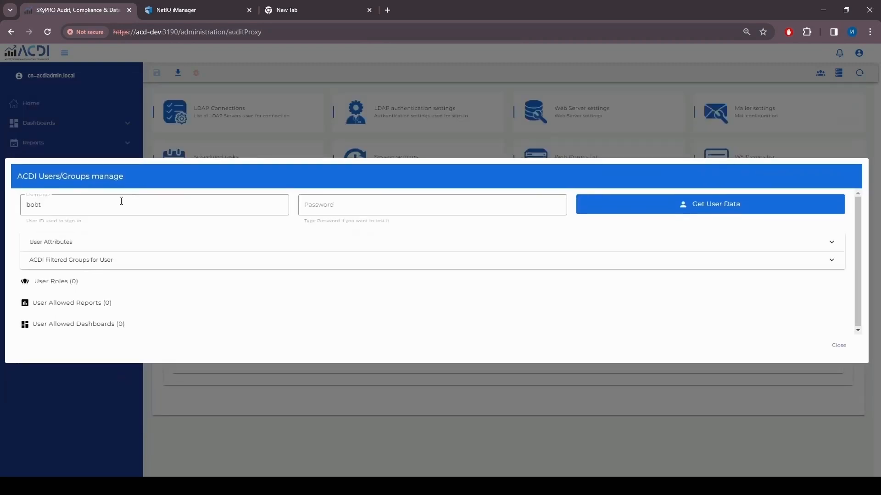
pyautogui.click(101, 262)
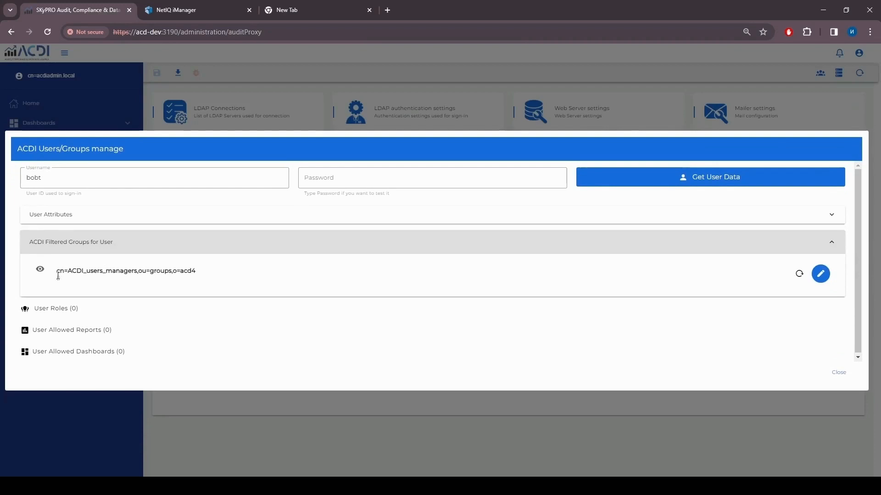
pyautogui.tripleClick(57, 272)
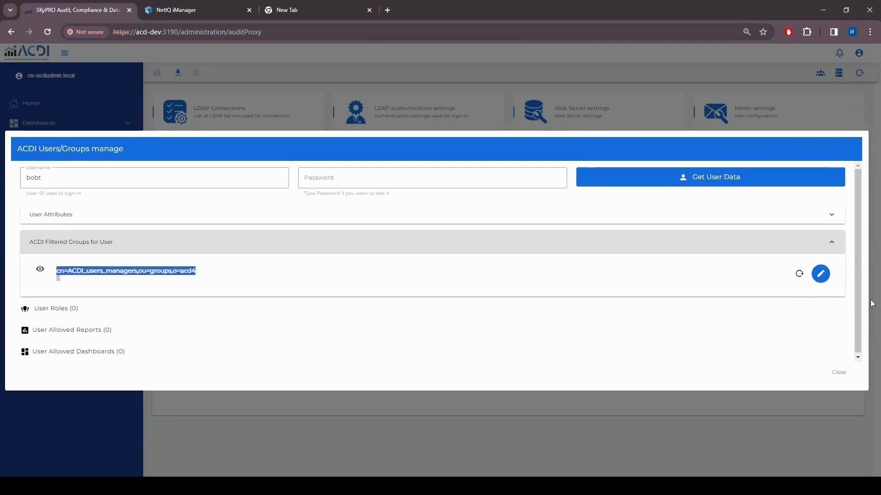
# - Map the ACDI_users_managers group to the managers role with report filter Users.*
pyautogui.click(821, 275)
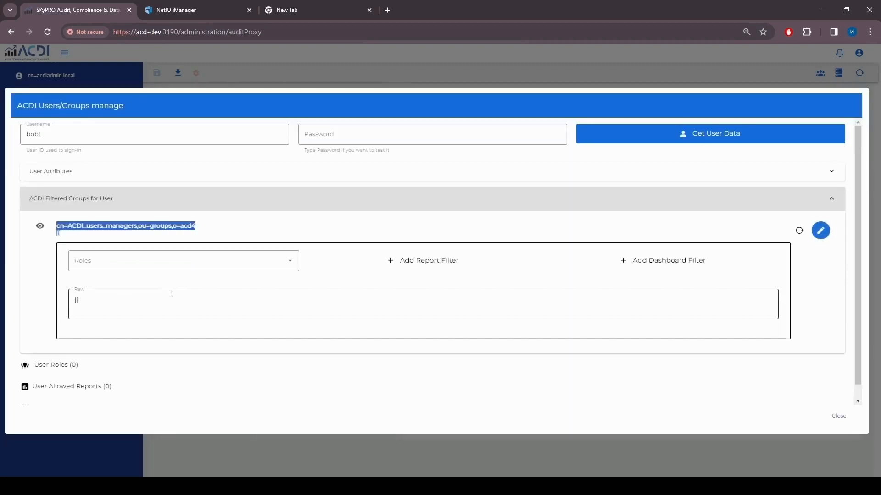
pyautogui.click(267, 268)
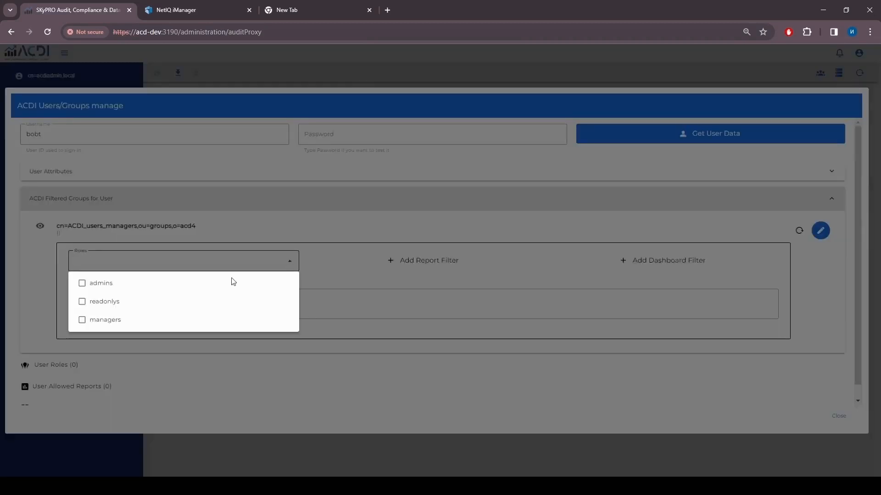
pyautogui.click(101, 320)
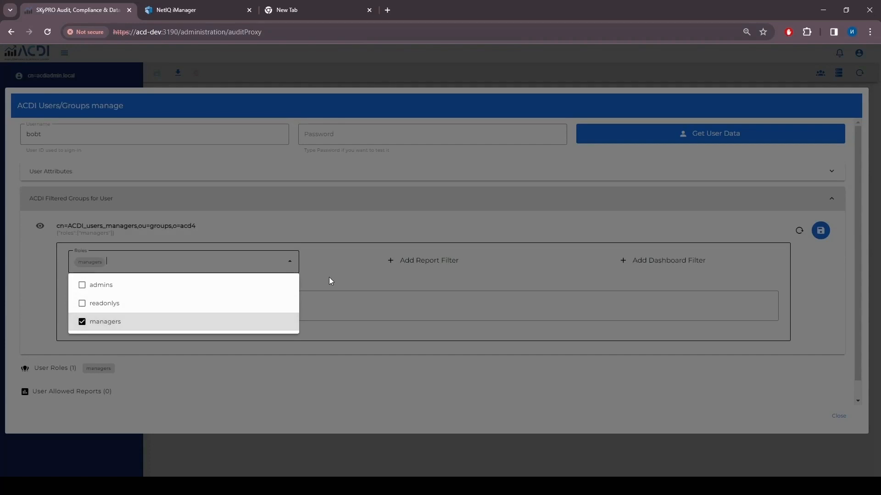
pyautogui.click(329, 278)
pyautogui.click(379, 271)
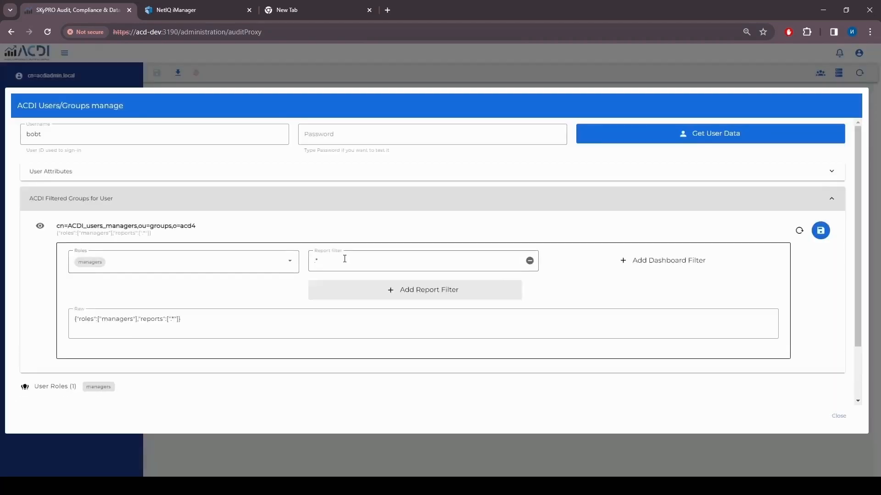
pyautogui.click(316, 261)
pyautogui.write('Users.*')
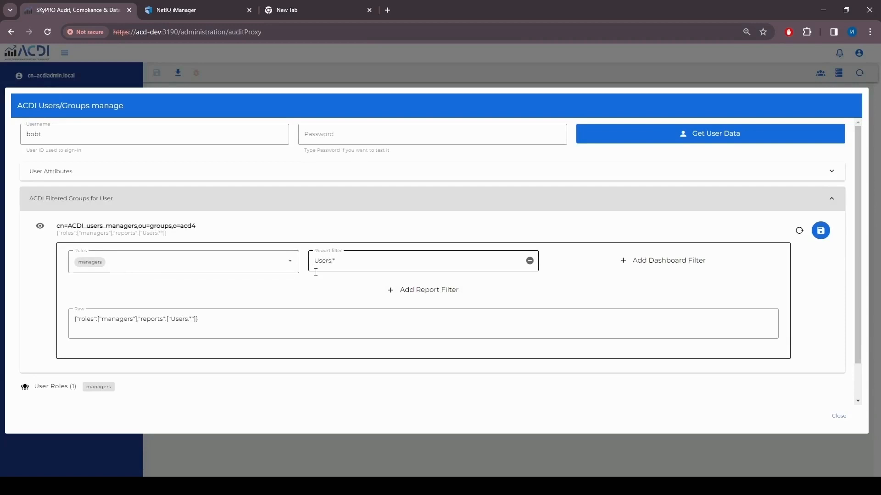
pyautogui.scroll(-2, 321, 303)
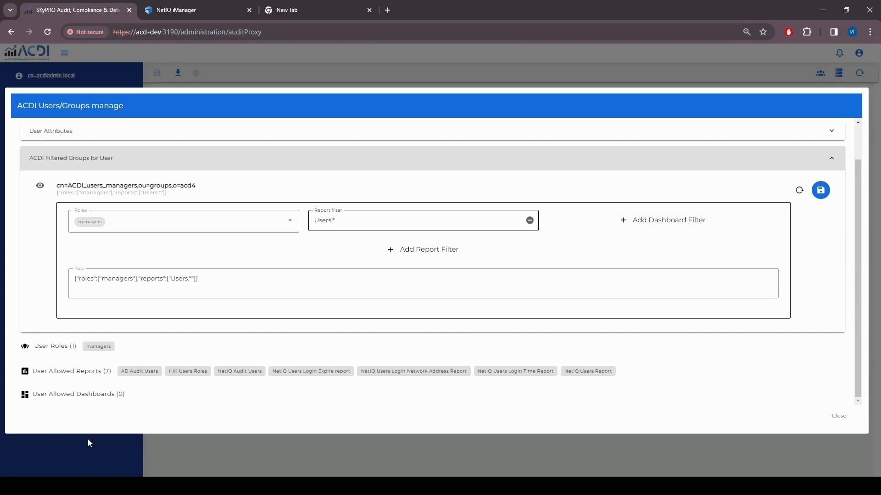
# - Add dashboard filter NetIQ Audit.* to the group mapping and save it
pyautogui.click(643, 225)
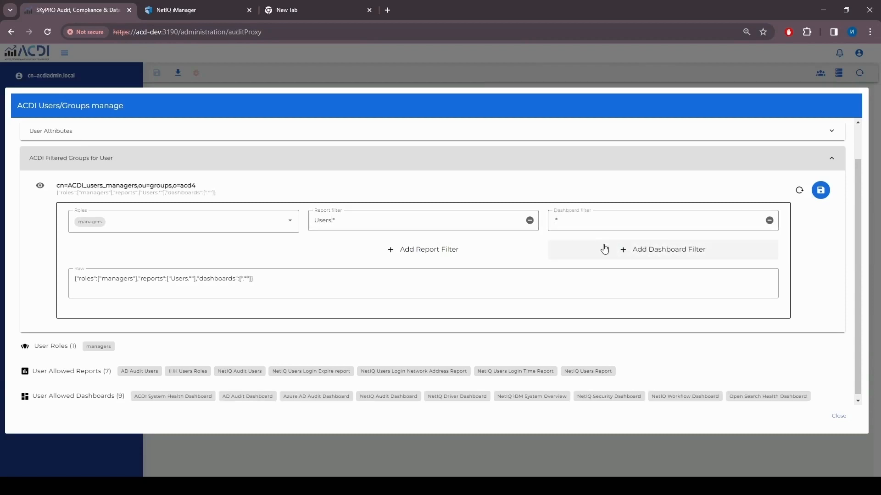
pyautogui.click(553, 223)
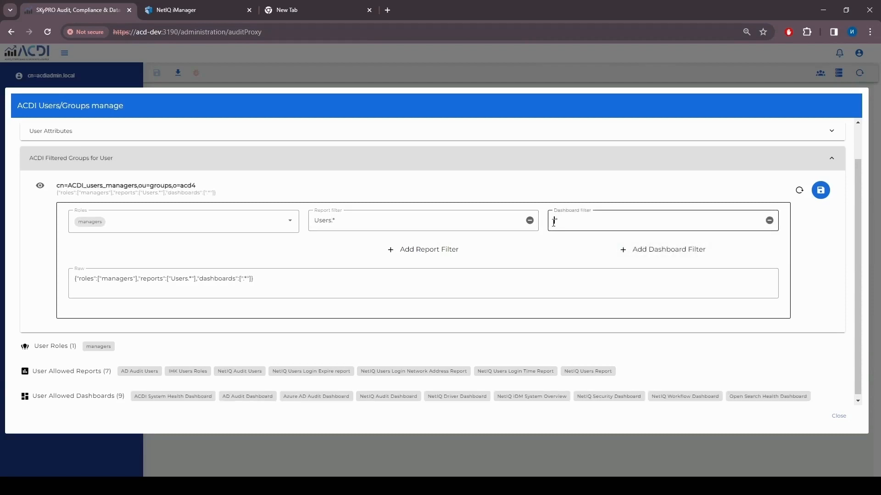
pyautogui.write('NetIQ')
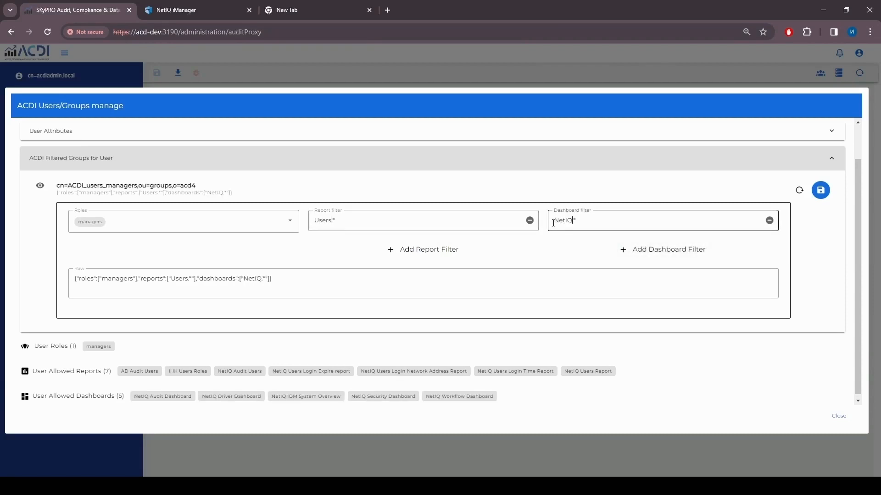
pyautogui.write(' Audit')
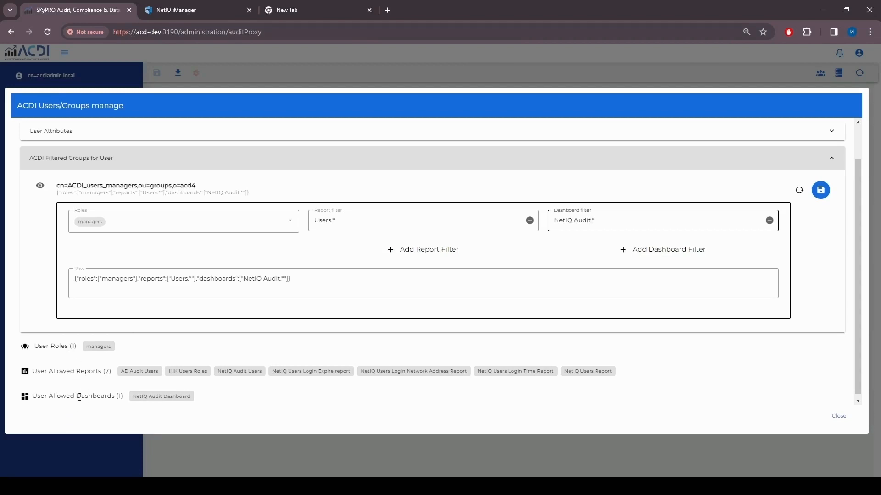
pyautogui.click(822, 194)
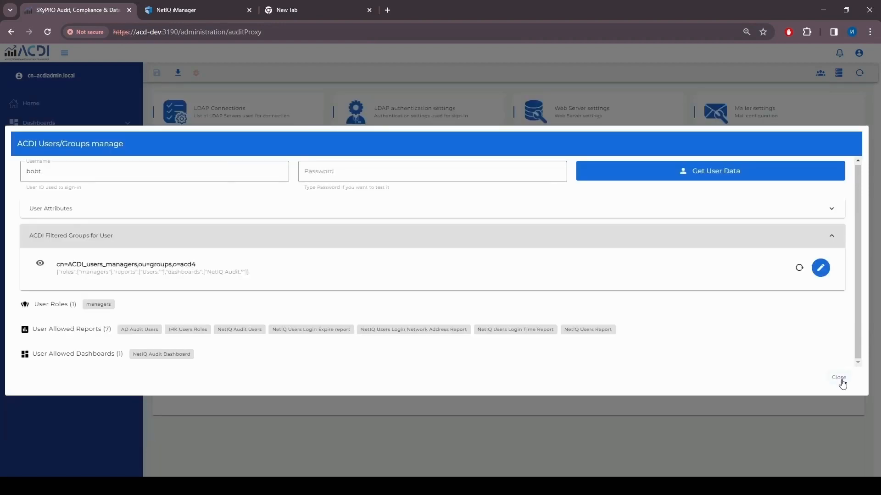
# - Close the Users/Groups manager and log out of the administrator account
pyautogui.click(839, 379)
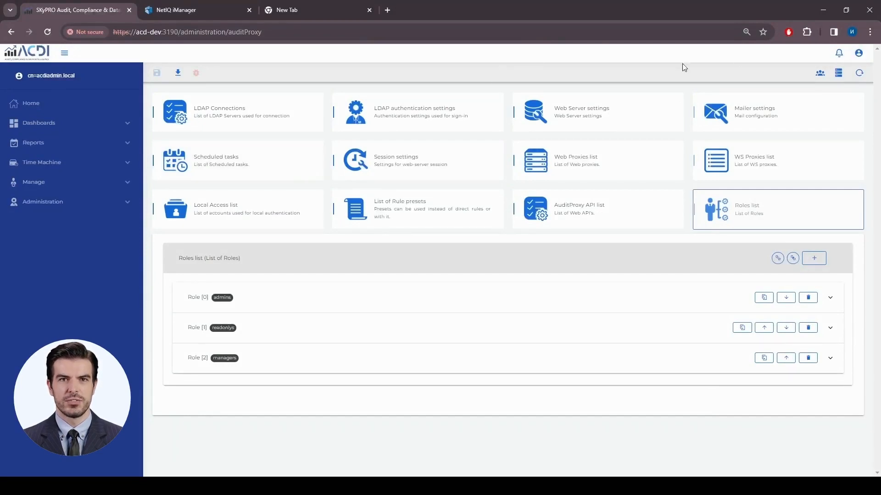
pyautogui.click(858, 53)
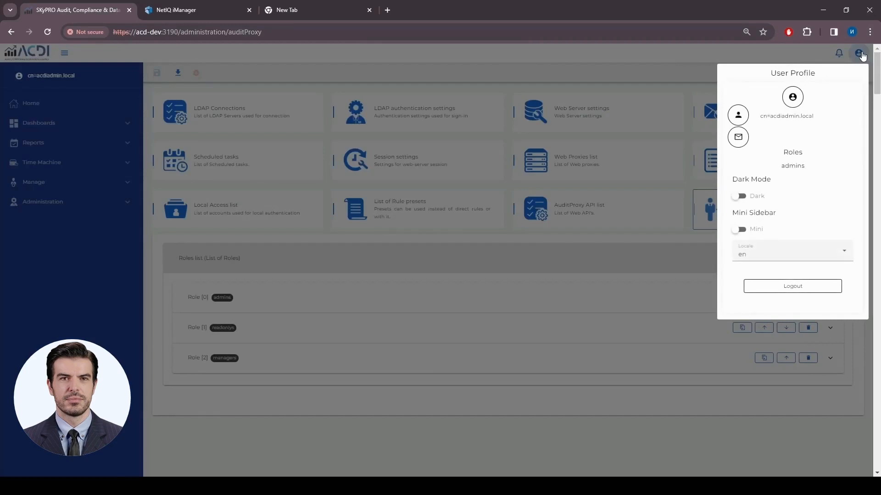
pyautogui.click(795, 286)
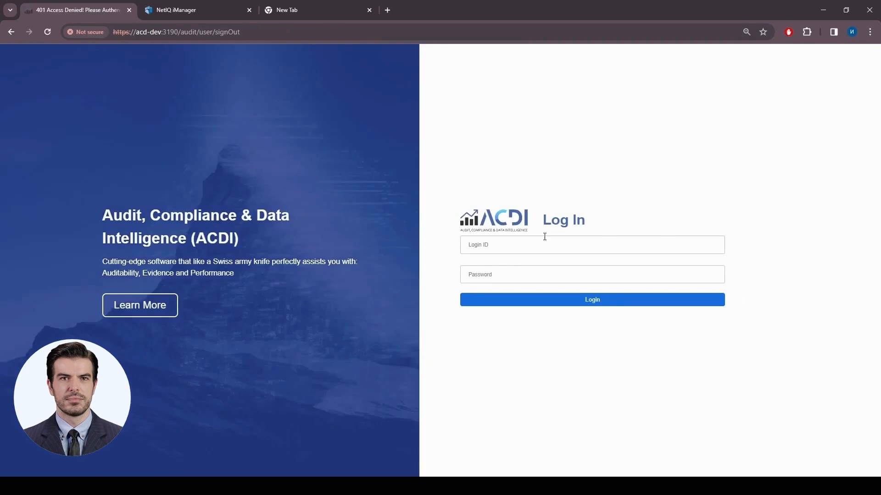
# - Log in with the test user's login ID and password
pyautogui.click(515, 241)
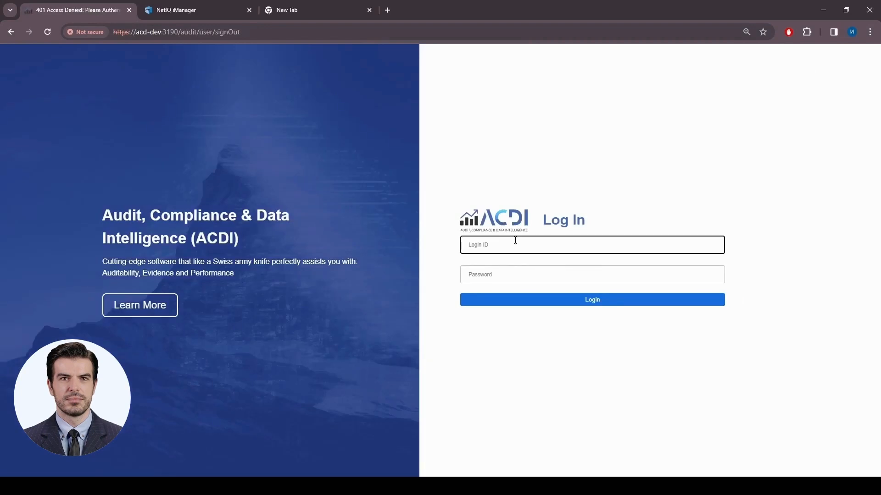
pyautogui.write('bobt')
pyautogui.click(505, 277)
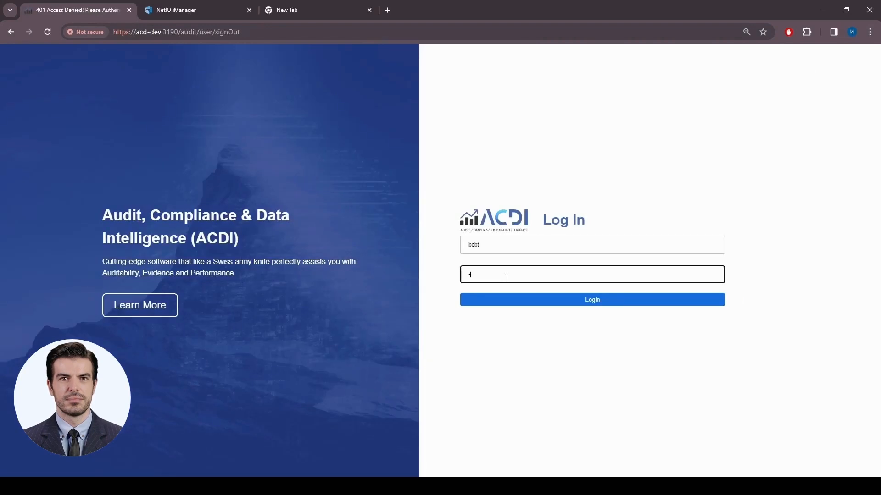
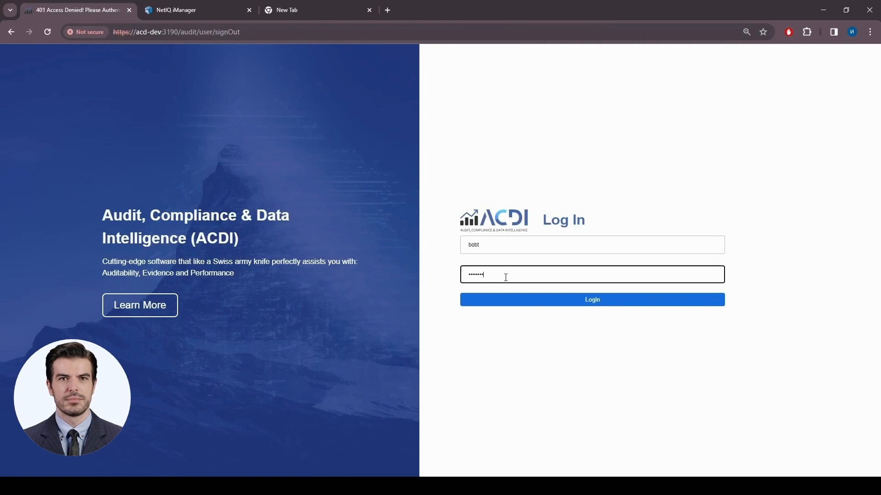
pyautogui.click(593, 300)
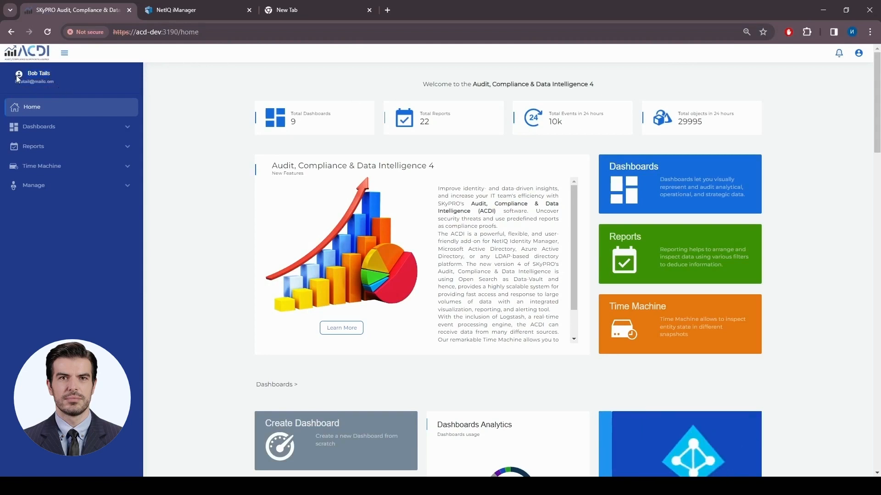
# - Confirm the managers role in the user profile, browse the Manage and Time Machine menus, then log out
pyautogui.click(858, 53)
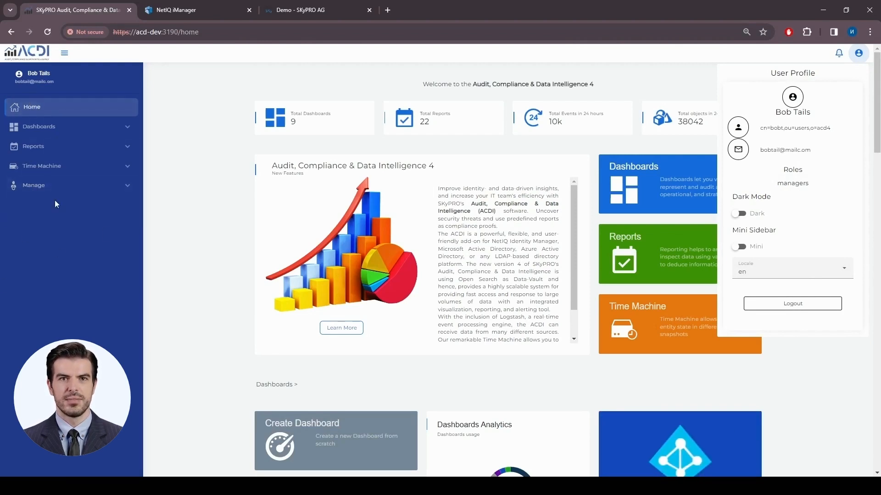
pyautogui.click(127, 186)
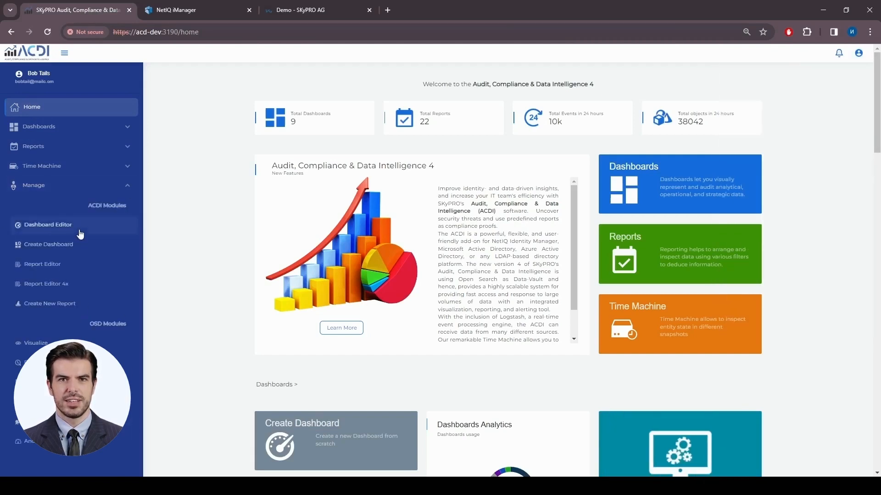
pyautogui.click(128, 188)
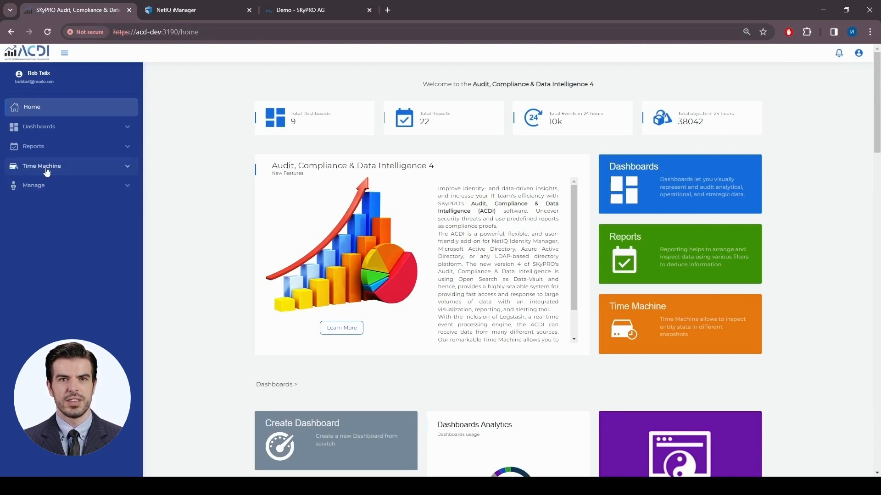
pyautogui.click(128, 167)
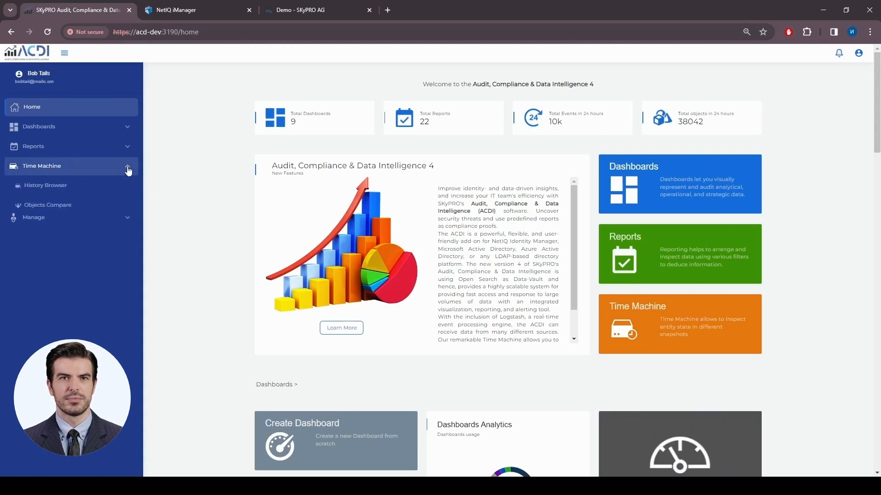
pyautogui.click(128, 169)
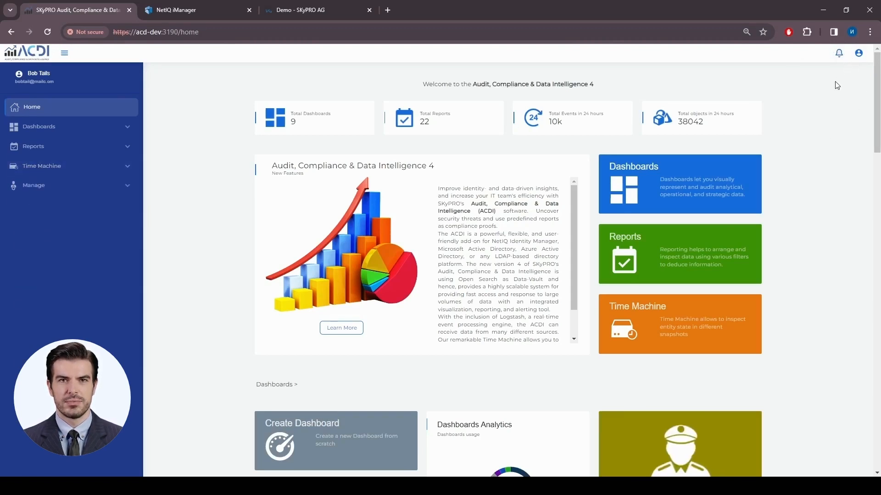
pyautogui.click(859, 54)
pyautogui.click(808, 305)
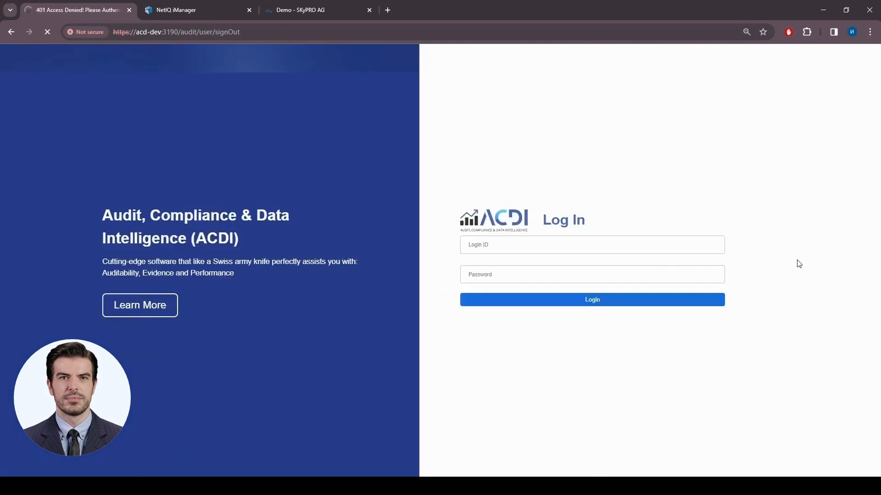
# - Log in on the Log In page with the test user's login ID and password
pyautogui.click(482, 247)
pyautogui.write('bobt')
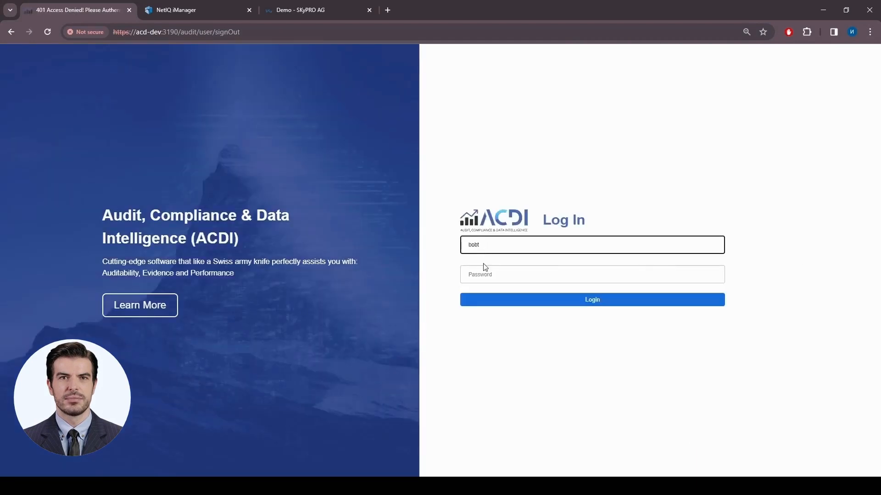
pyautogui.click(485, 270)
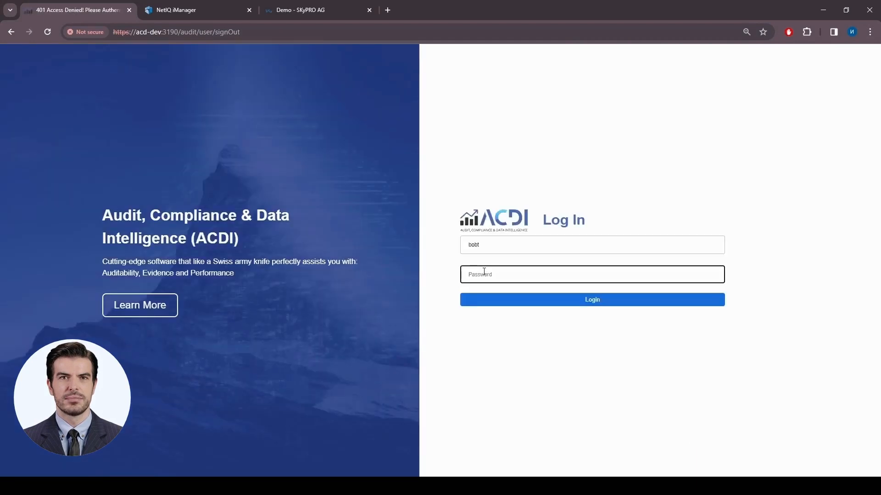
pyautogui.write('b')
pyautogui.click(568, 301)
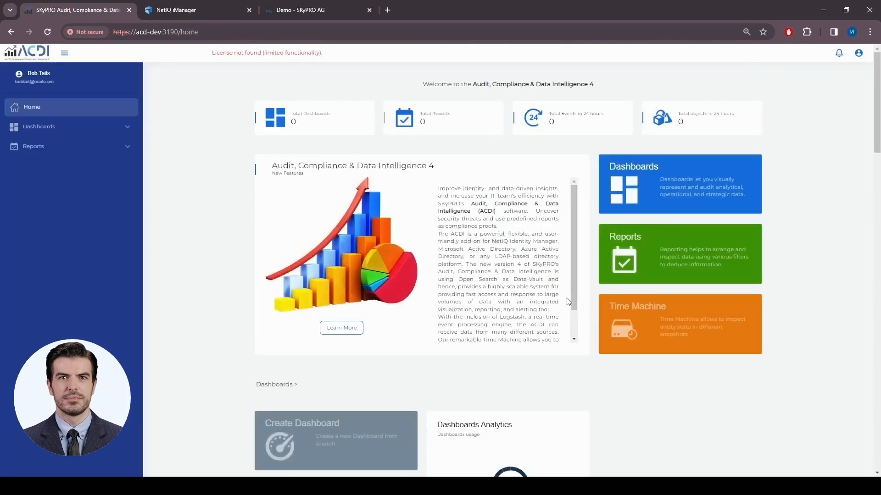
pyautogui.click(858, 53)
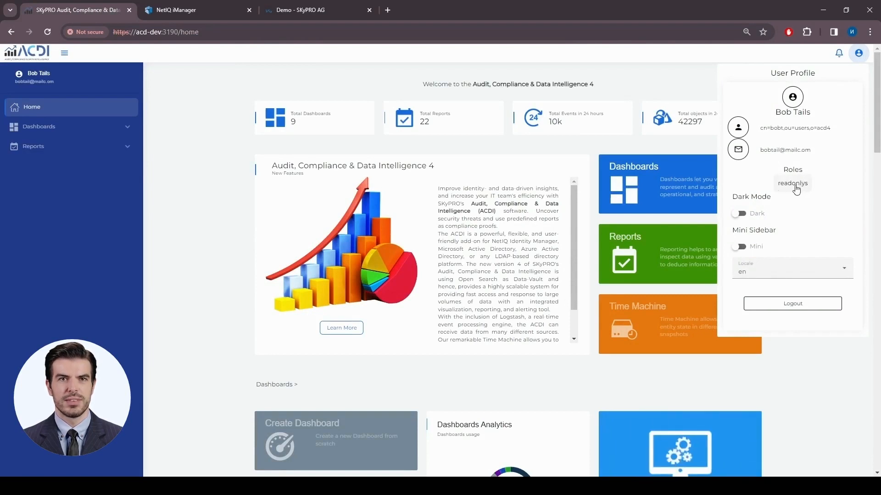
pyautogui.click(61, 176)
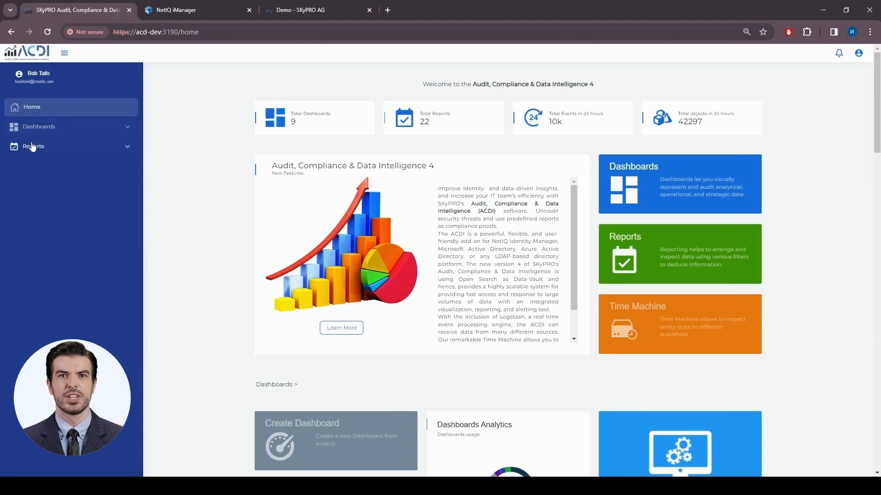
pyautogui.click(124, 147)
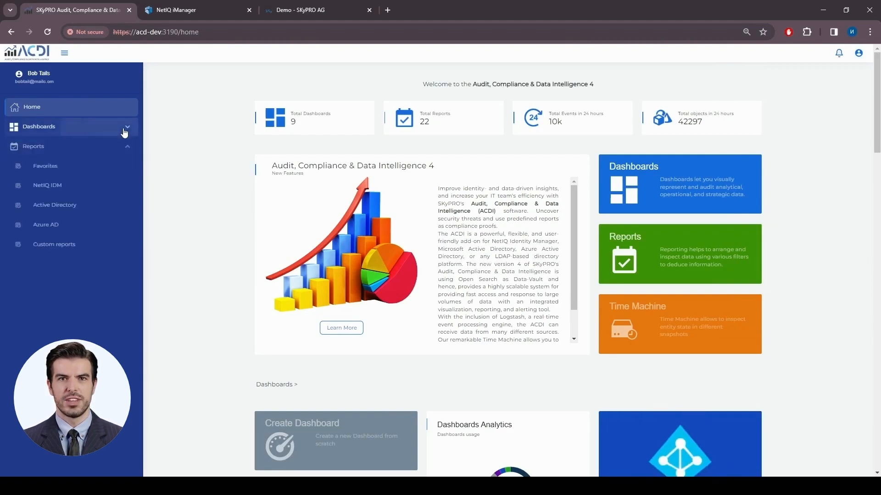
pyautogui.click(124, 132)
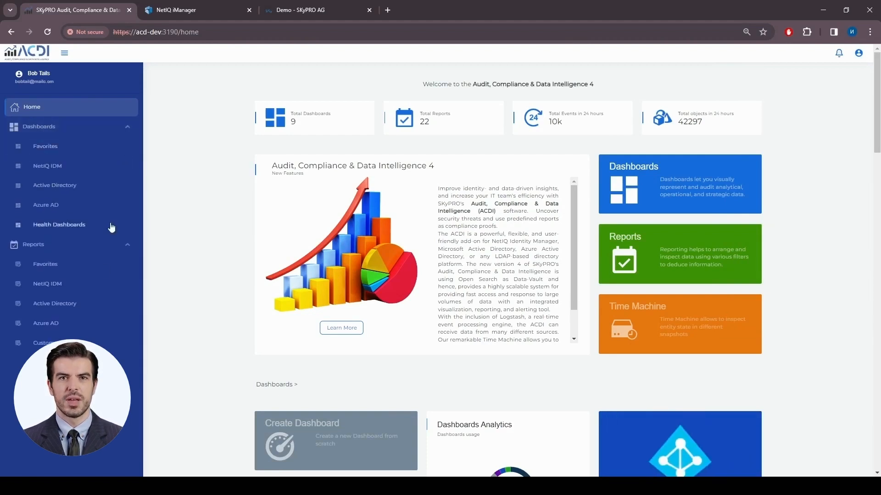
pyautogui.click(126, 250)
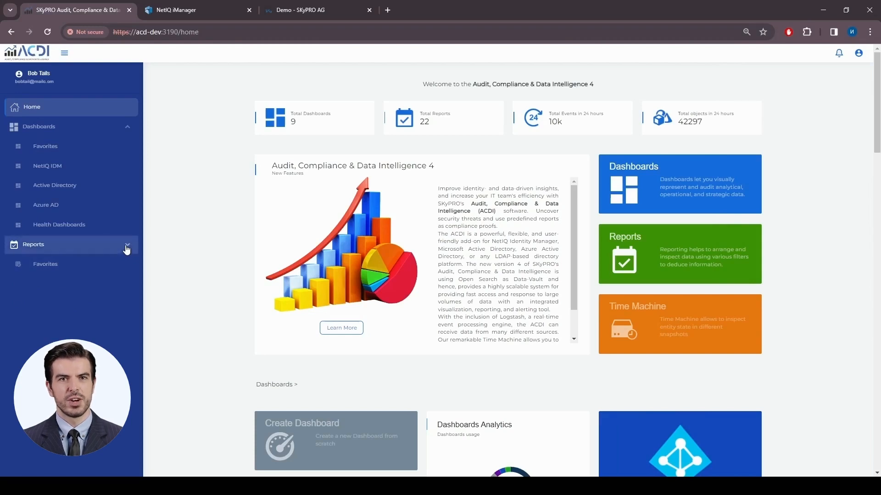
pyautogui.click(128, 127)
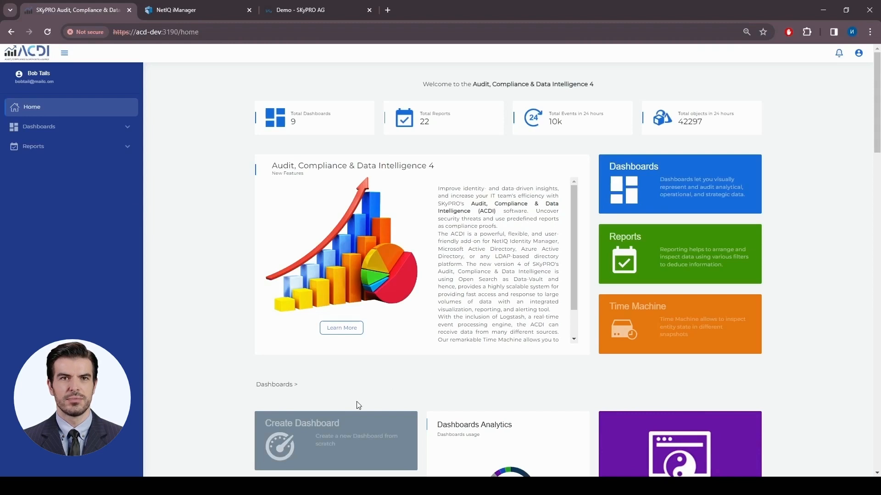
pyautogui.scroll(-3, 296, 422)
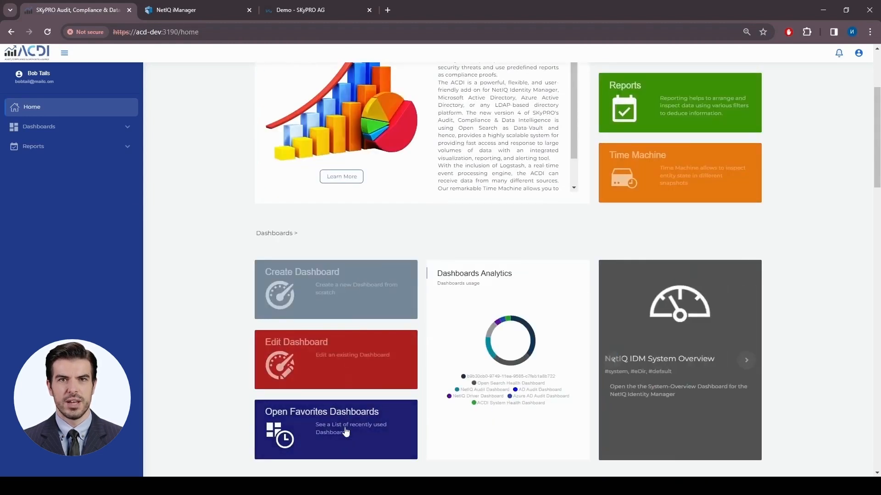
pyautogui.scroll(-2, 347, 427)
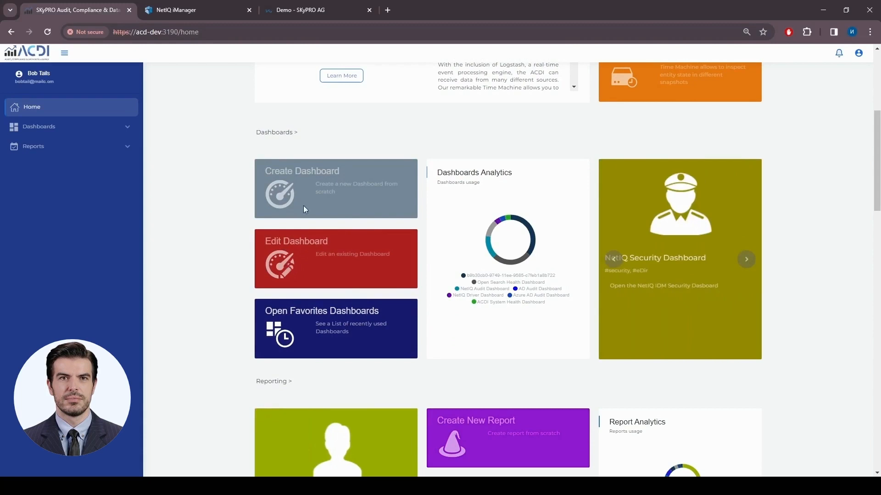
pyautogui.scroll(-4, 299, 321)
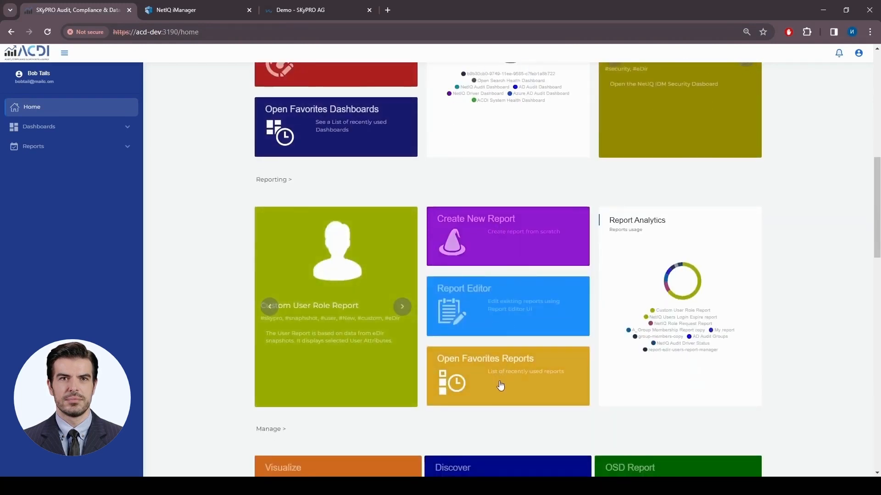
pyautogui.click(218, 31)
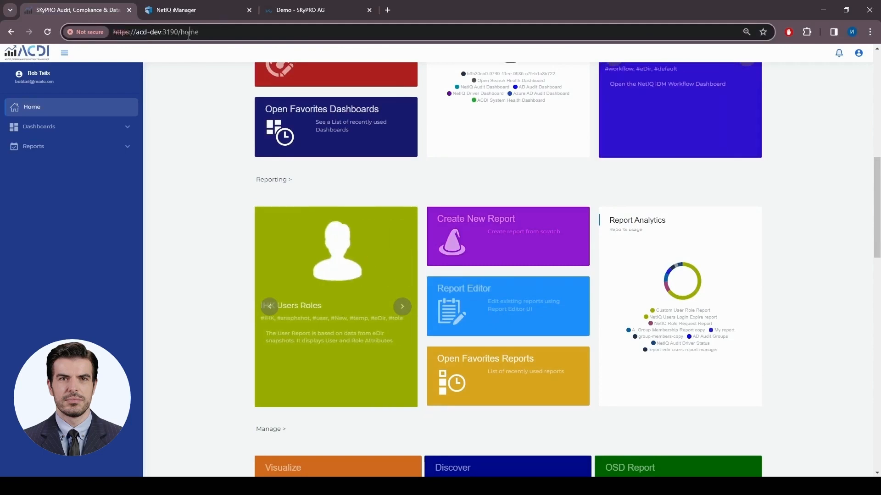
pyautogui.press('Return')
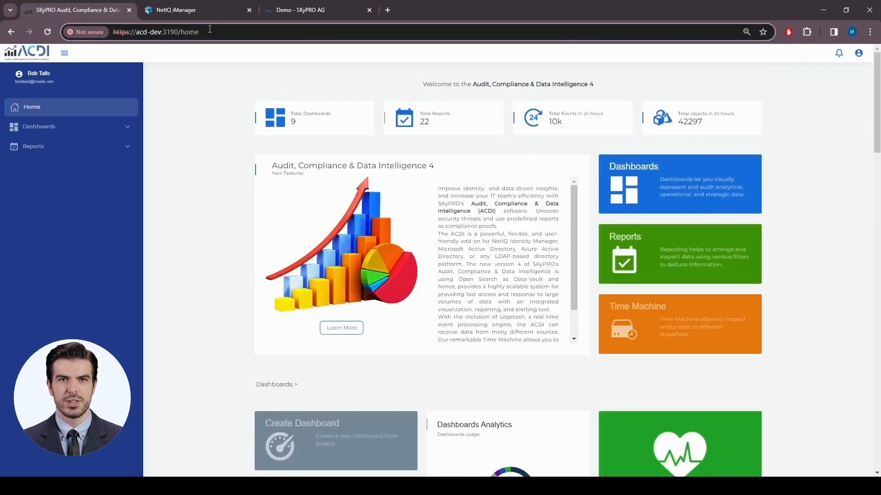
pyautogui.moveTo(181, 33); pyautogui.dragTo(210, 36)
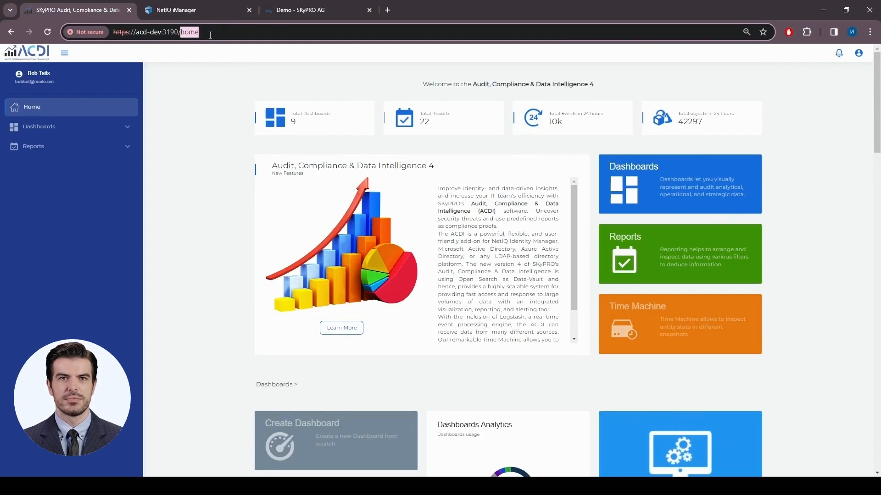